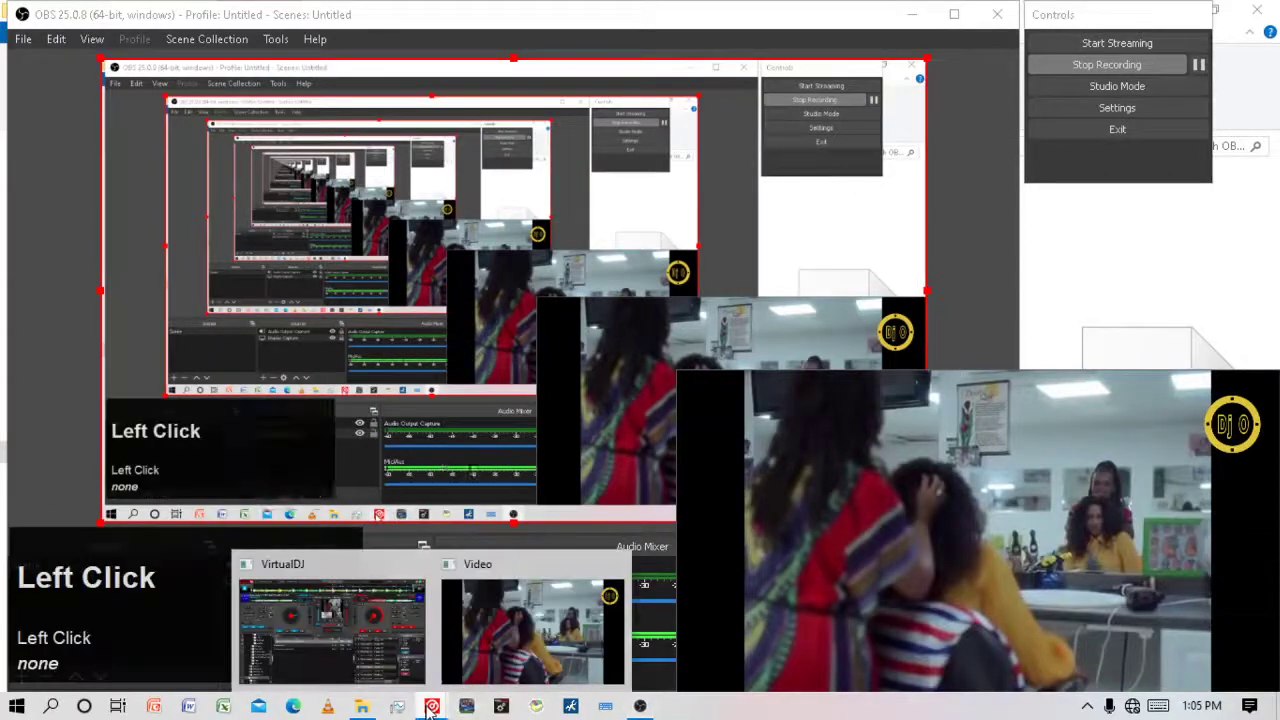
Switch from OBS Studio to the VirtualDJ window via the taskbar preview
{"action": "left_click", "coordinate": [383, 612]}
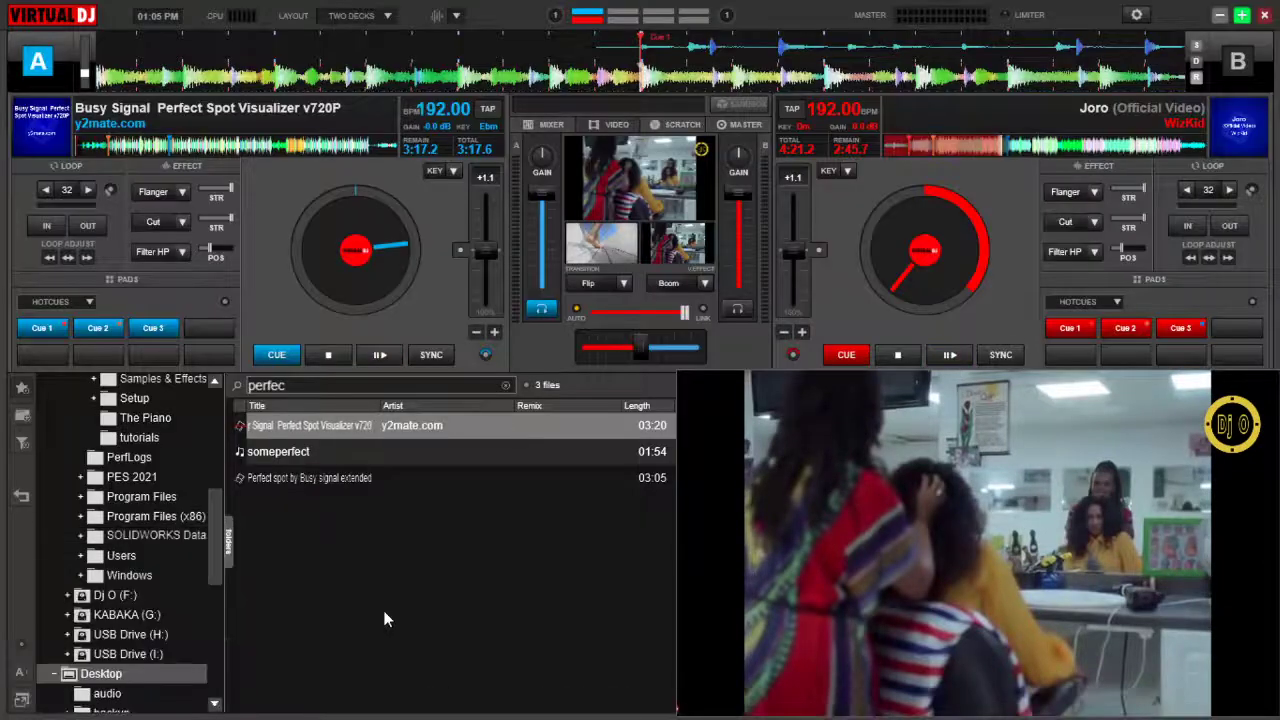
{"action": "left_click", "coordinate": [546, 343]}
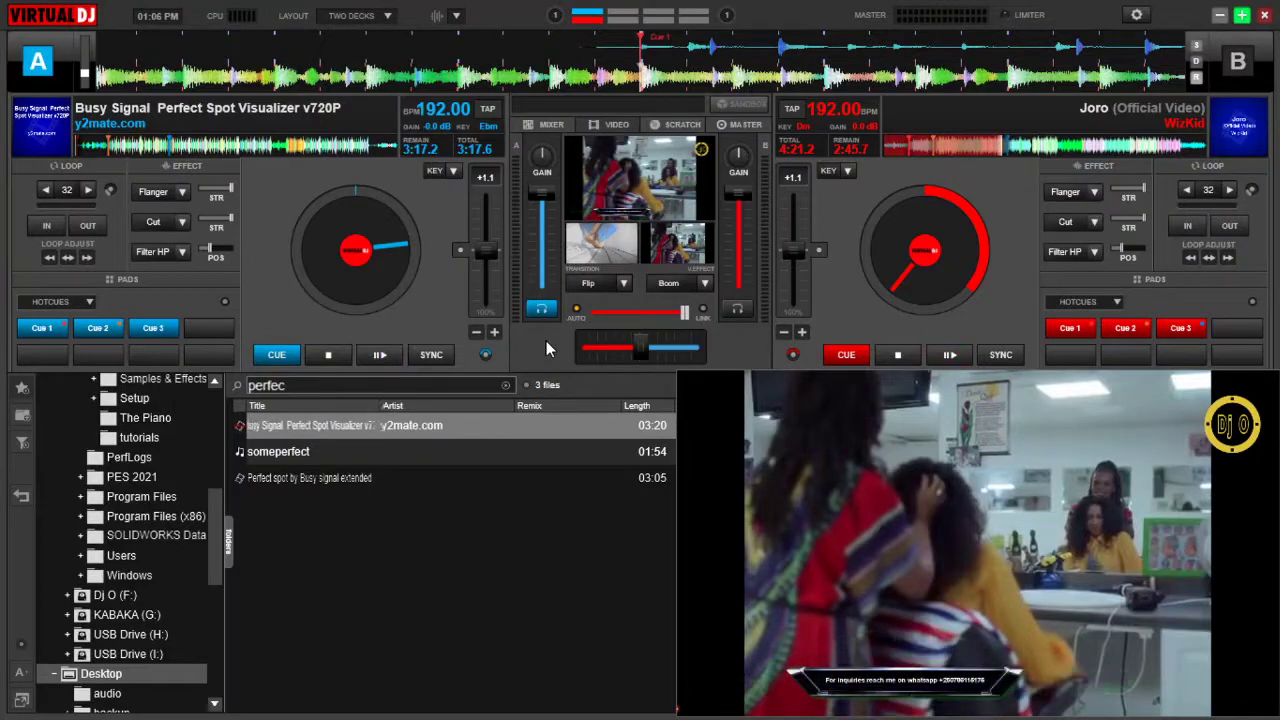
Shift the video output window a few pixels left and down, enlarging the preview pane
{"action": "left_click", "coordinate": [544, 352]}
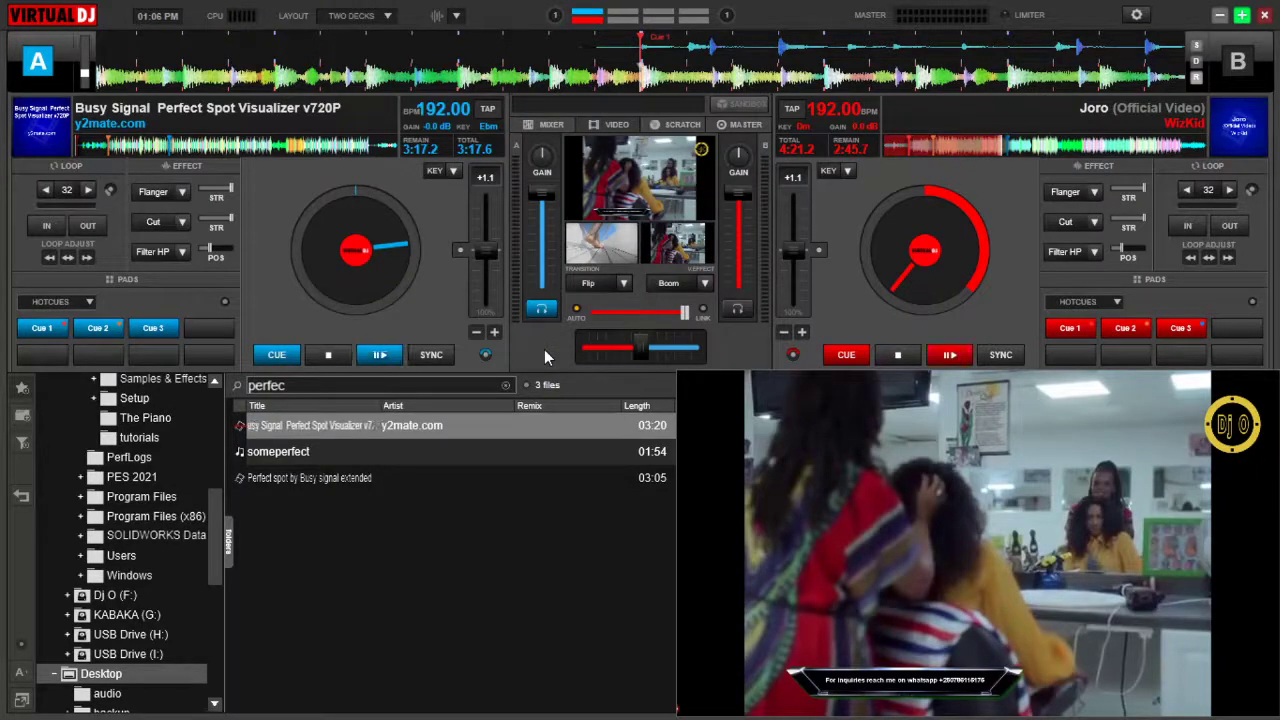
{"action": "left_click_drag", "start_coordinate": [781, 435], "coordinate": [775, 439]}
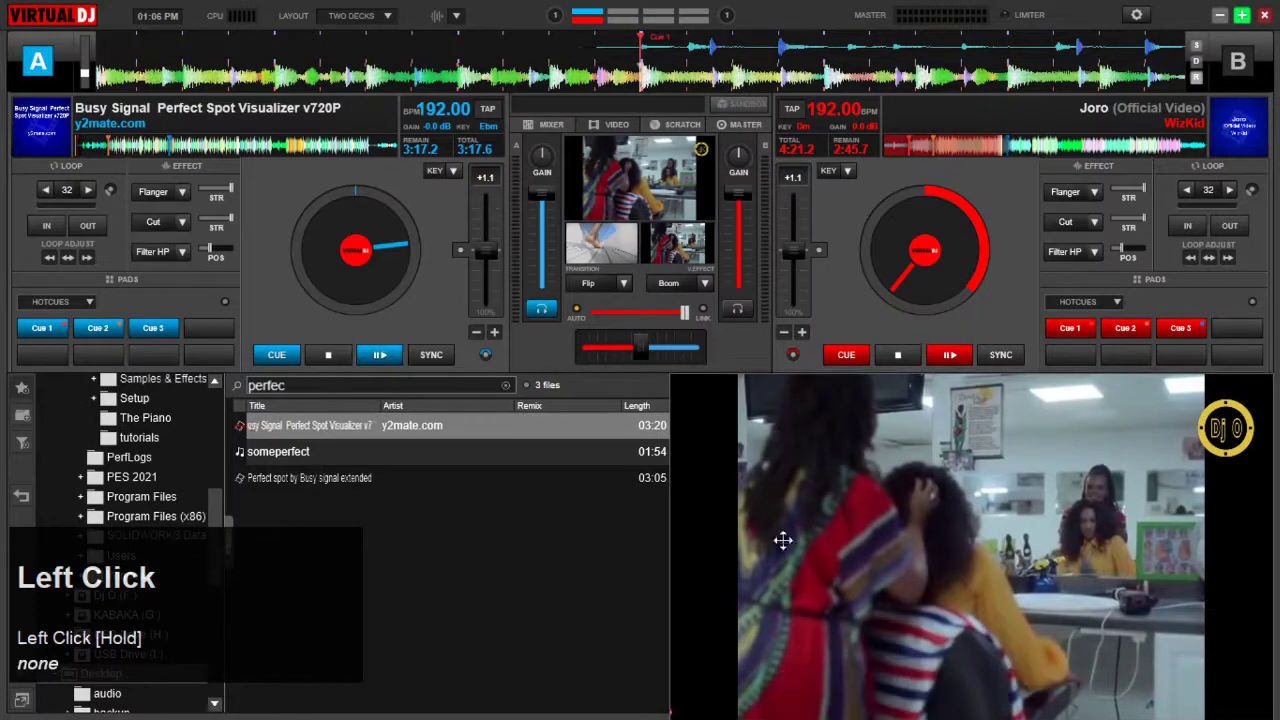
{"action": "left_click", "coordinate": [813, 713]}
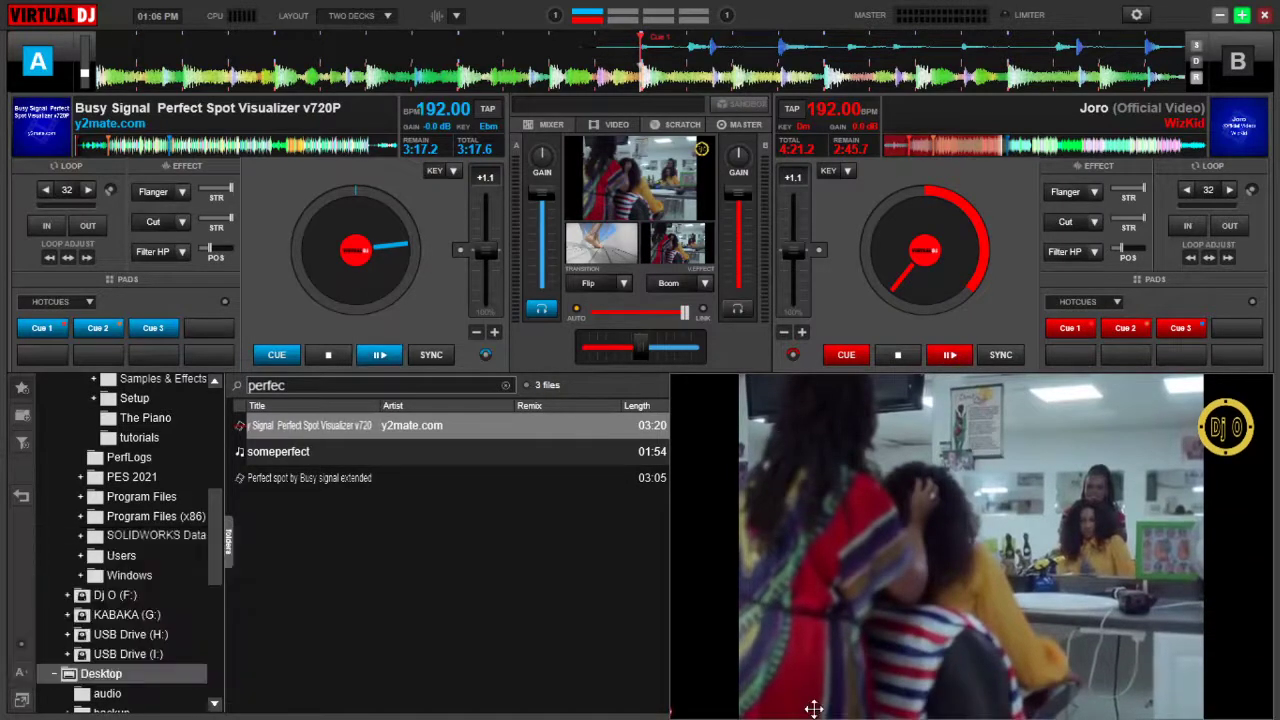
{"action": "left_click_drag", "start_coordinate": [802, 543], "coordinate": [801, 542]}
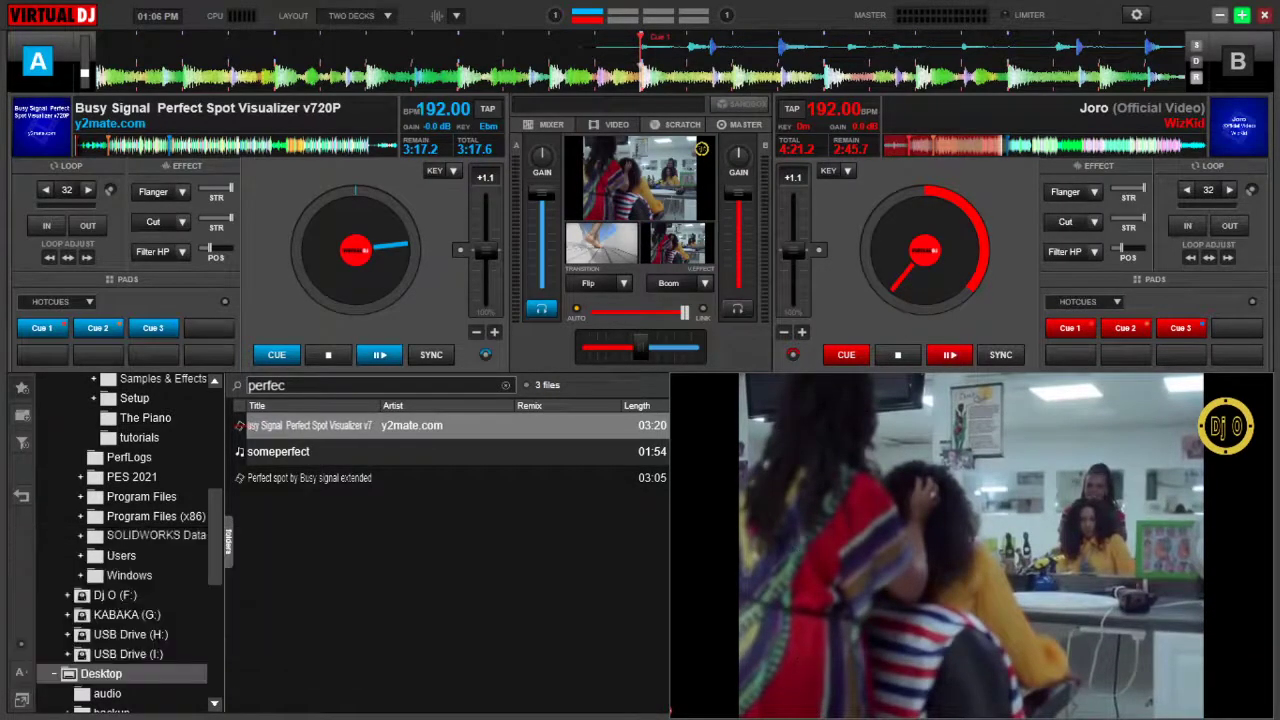
{"action": "left_click", "coordinate": [812, 711]}
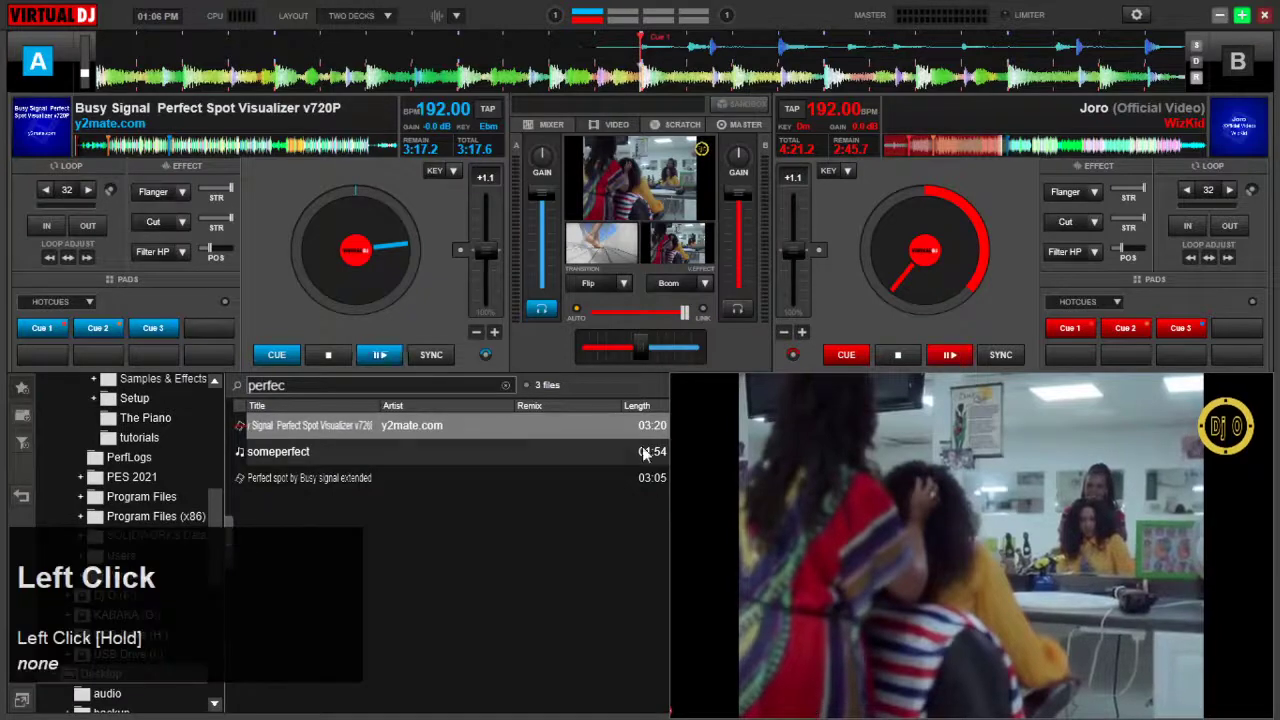
{"action": "left_click", "coordinate": [609, 385]}
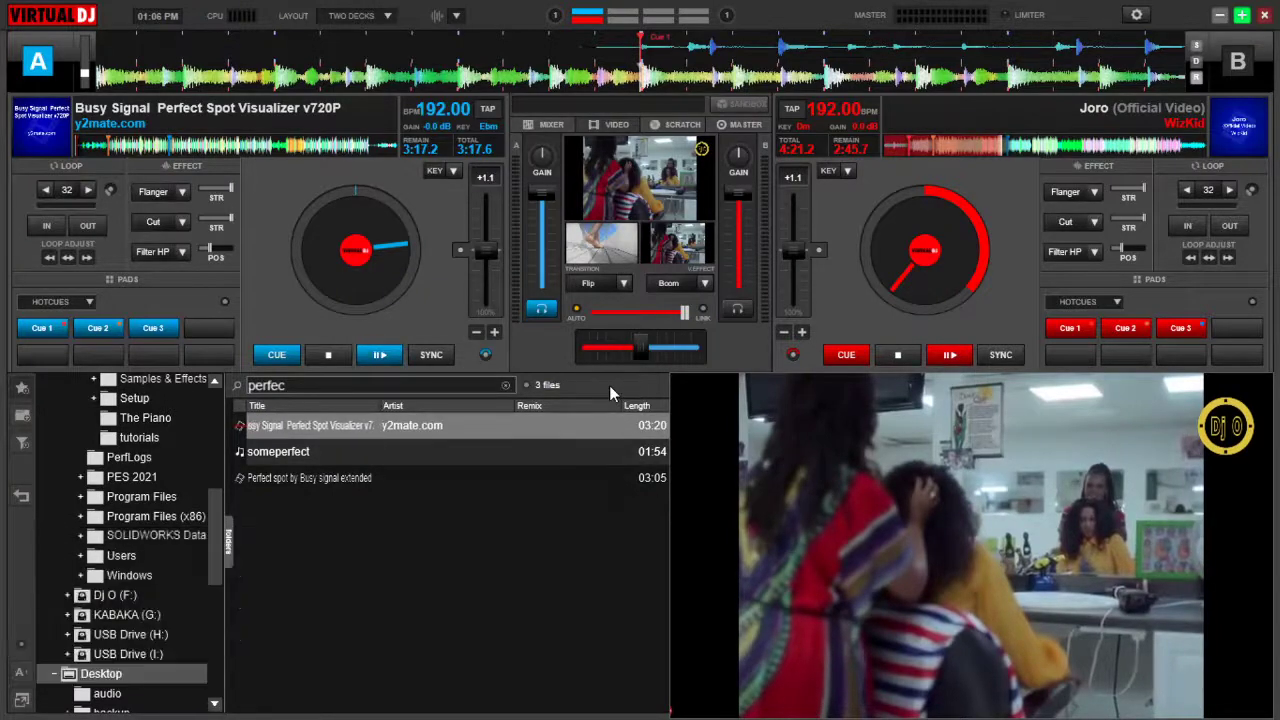
Start the Joro video on deck B and the Busy Signal video on deck A
{"action": "key", "text": "Tab"}
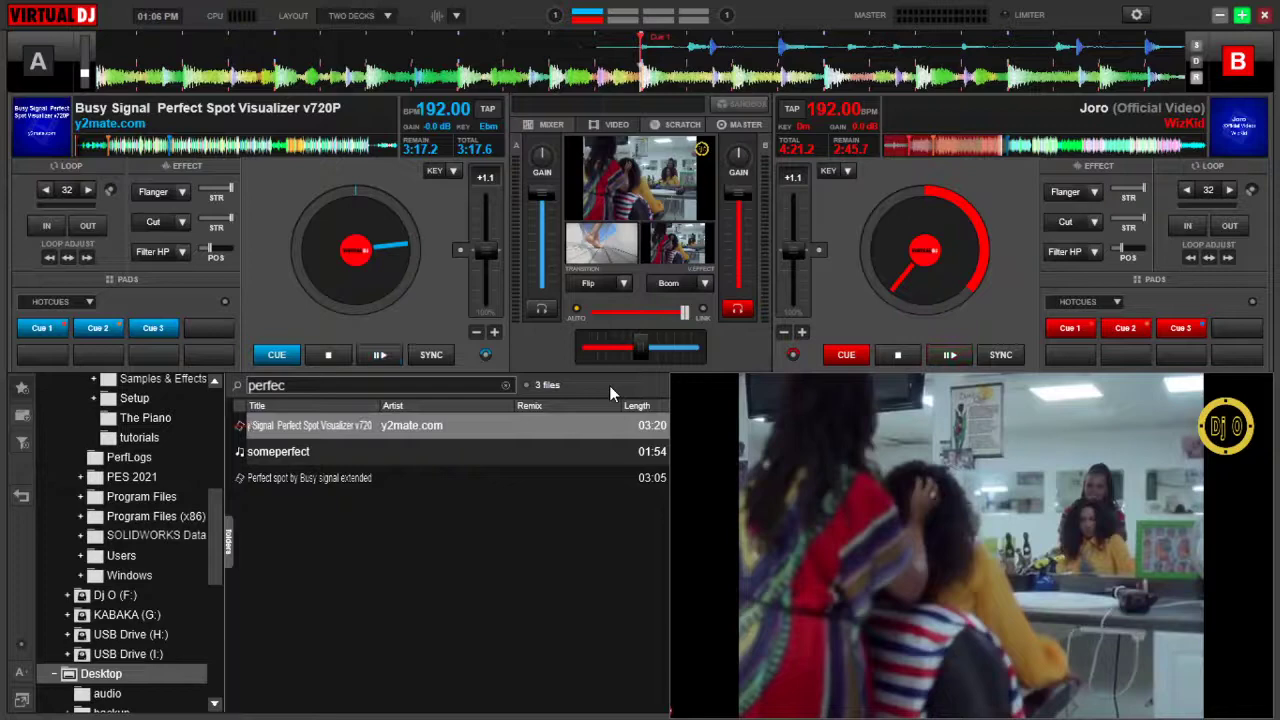
{"action": "key", "text": "c"}
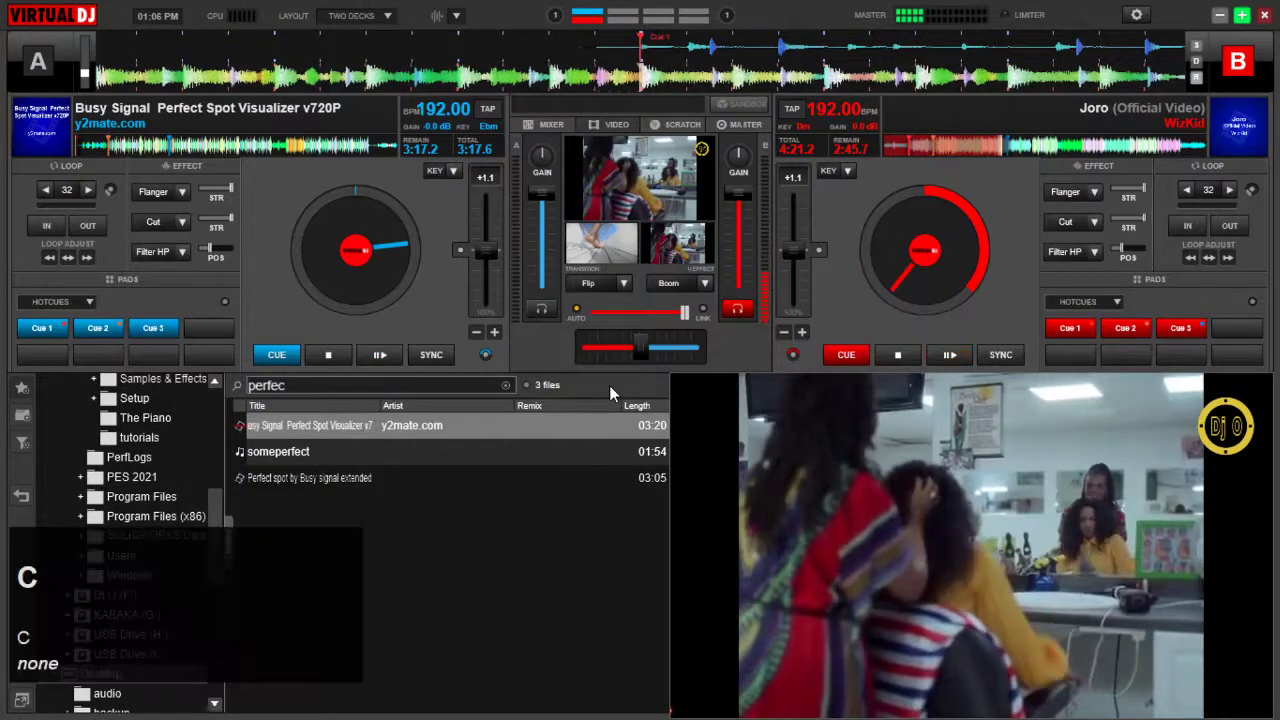
{"action": "key", "text": "c"}
{"action": "key", "text": "c"}
{"action": "key", "text": "c"}
{"action": "key", "text": "c"}
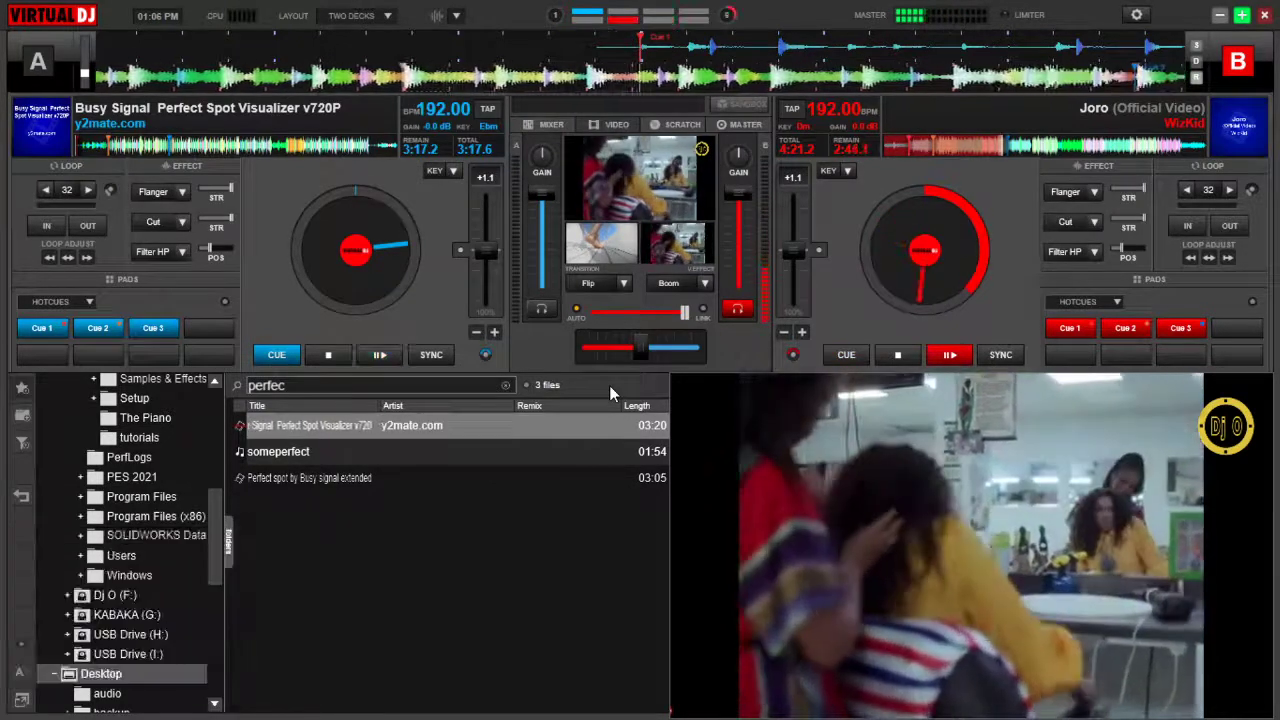
{"action": "key", "text": "shift"}
{"action": "key", "text": "space"}
{"action": "key", "text": "Tab"}
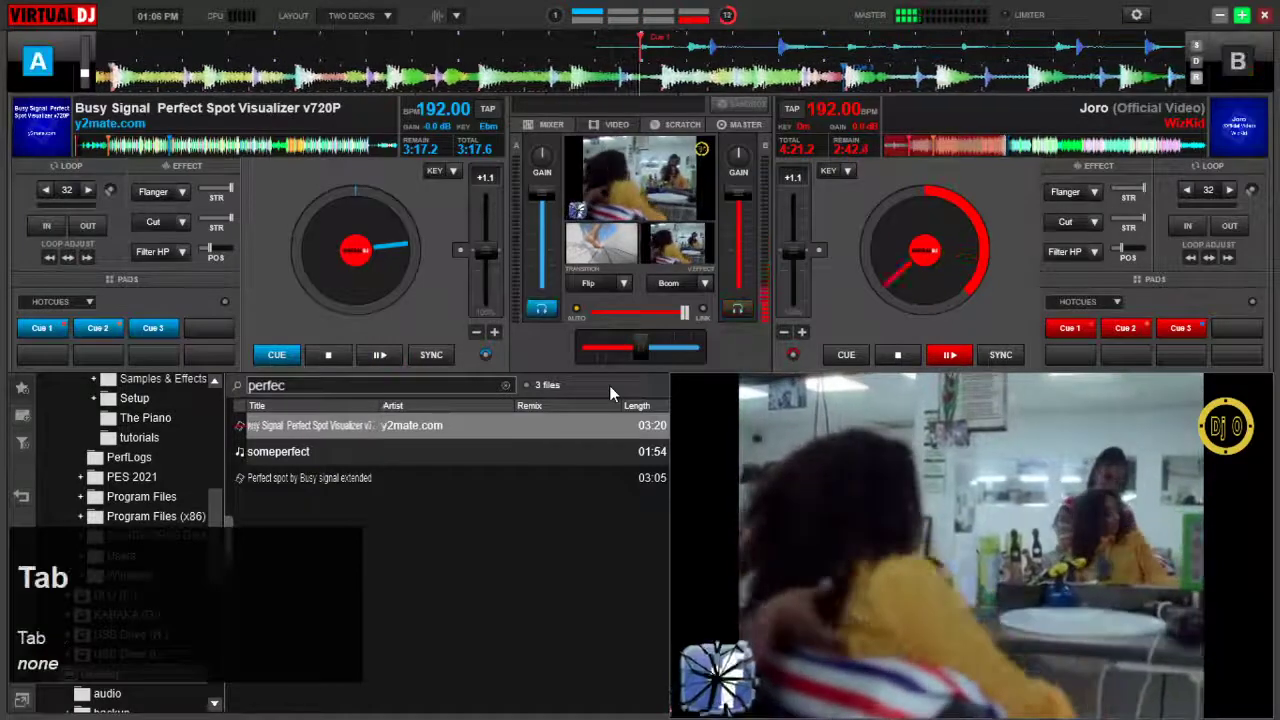
{"action": "key", "text": "space"}
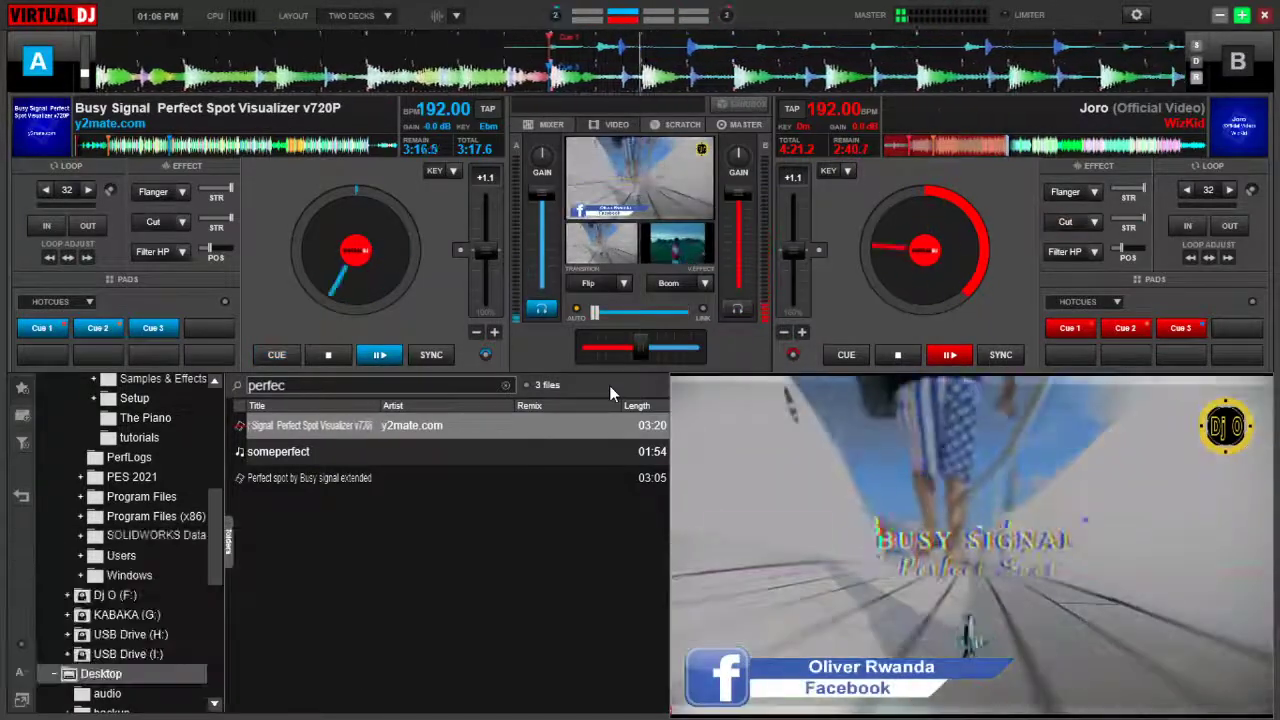
Fire repeated X, Z and A video transitions between the two decks
{"action": "key", "text": "Tab"}
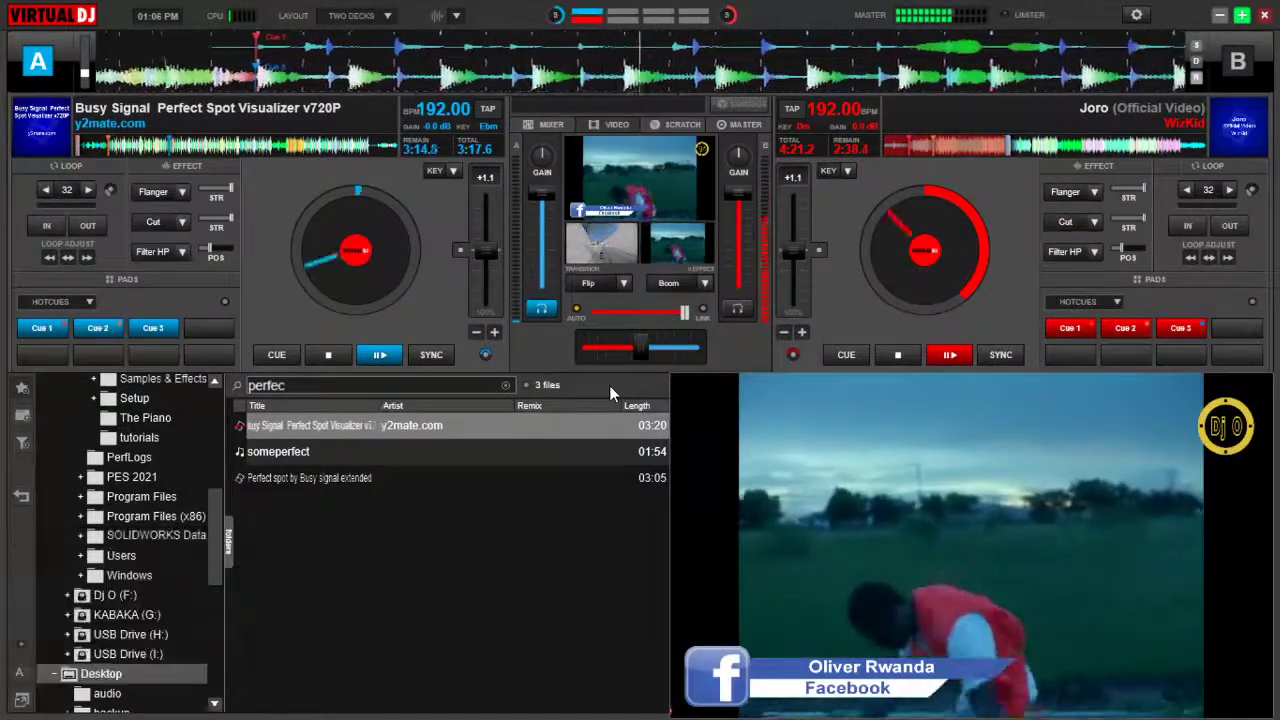
{"action": "key", "text": "x"}
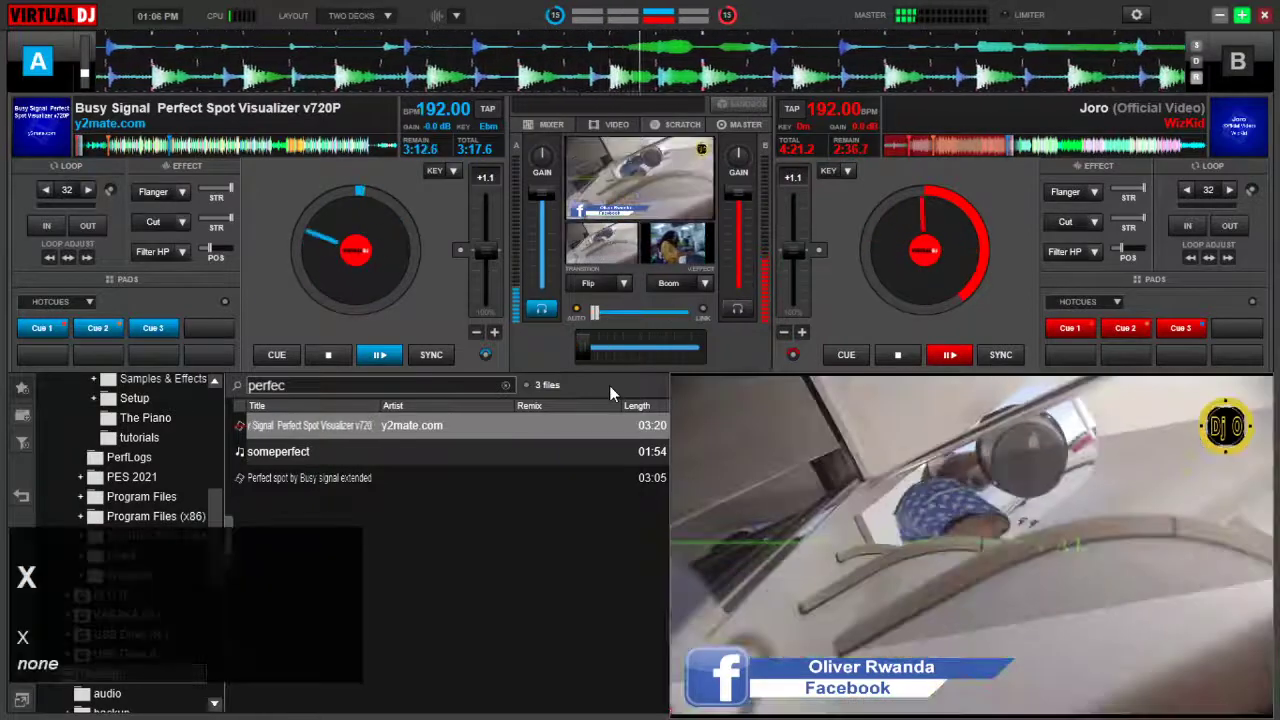
{"action": "key", "text": "z"}
{"action": "key", "text": "x"}
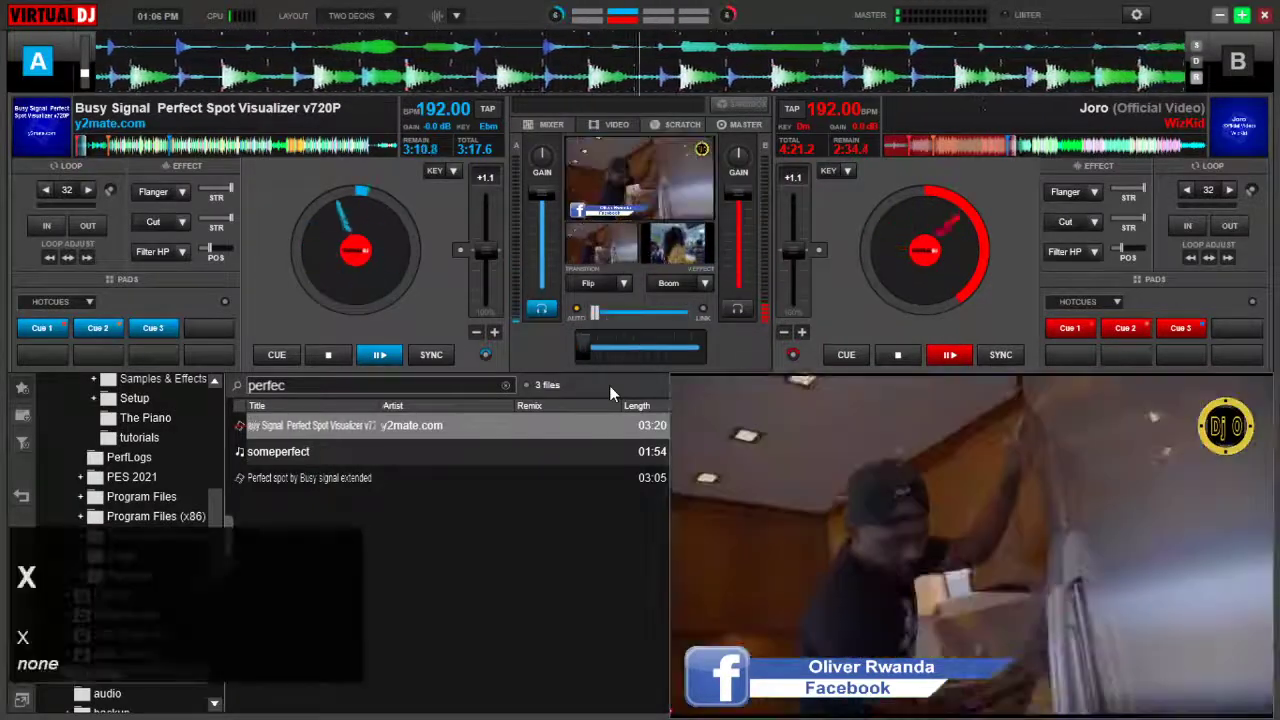
{"action": "key", "text": "z"}
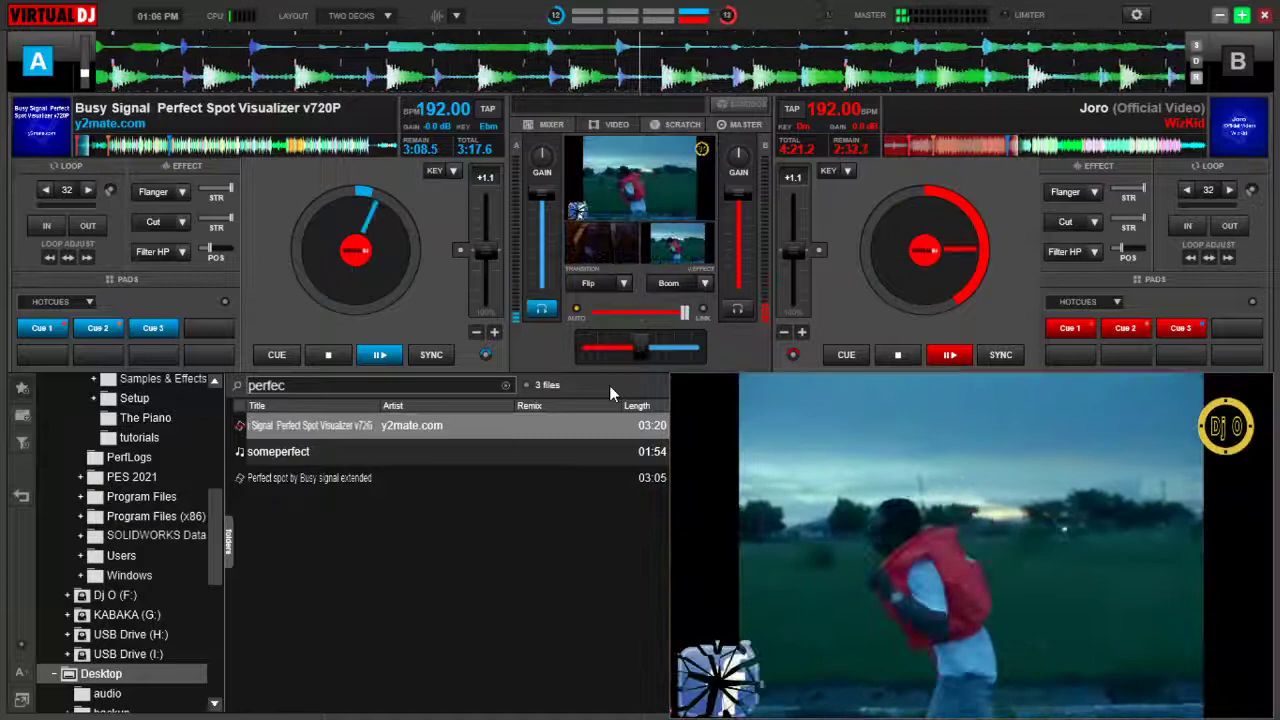
{"action": "key", "text": "x"}
{"action": "key", "text": "z"}
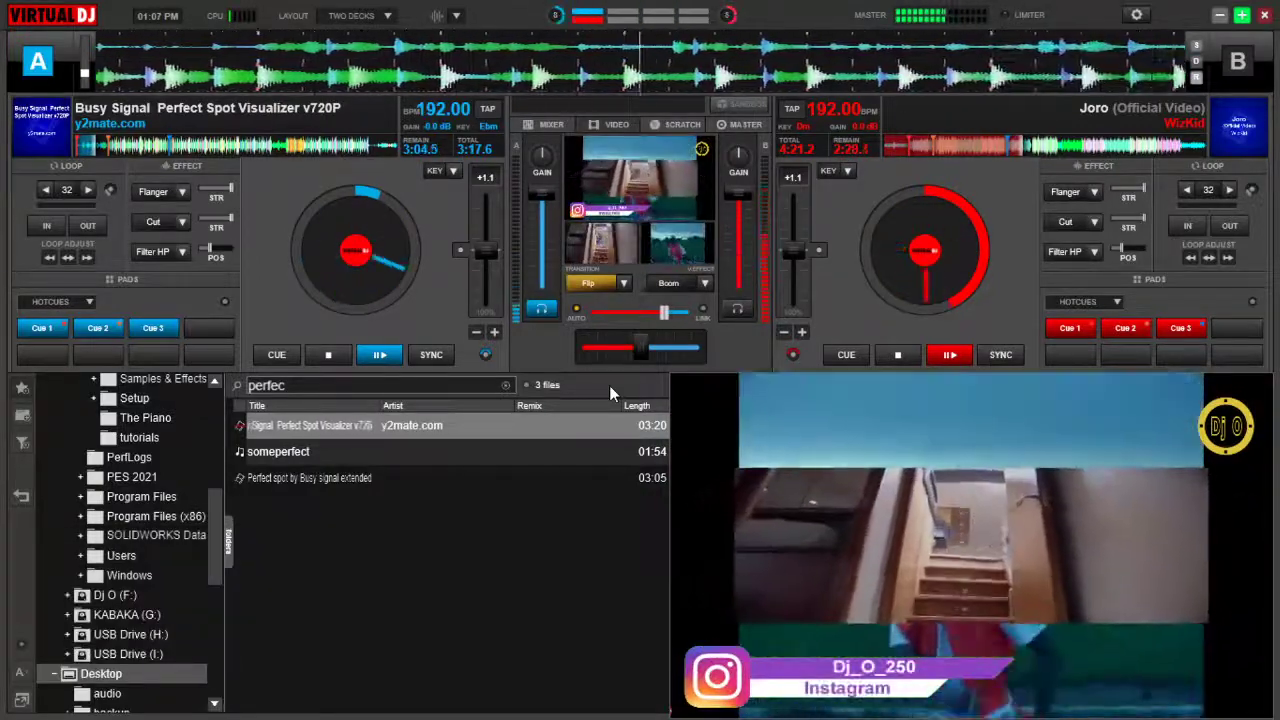
{"action": "key", "text": "a"}
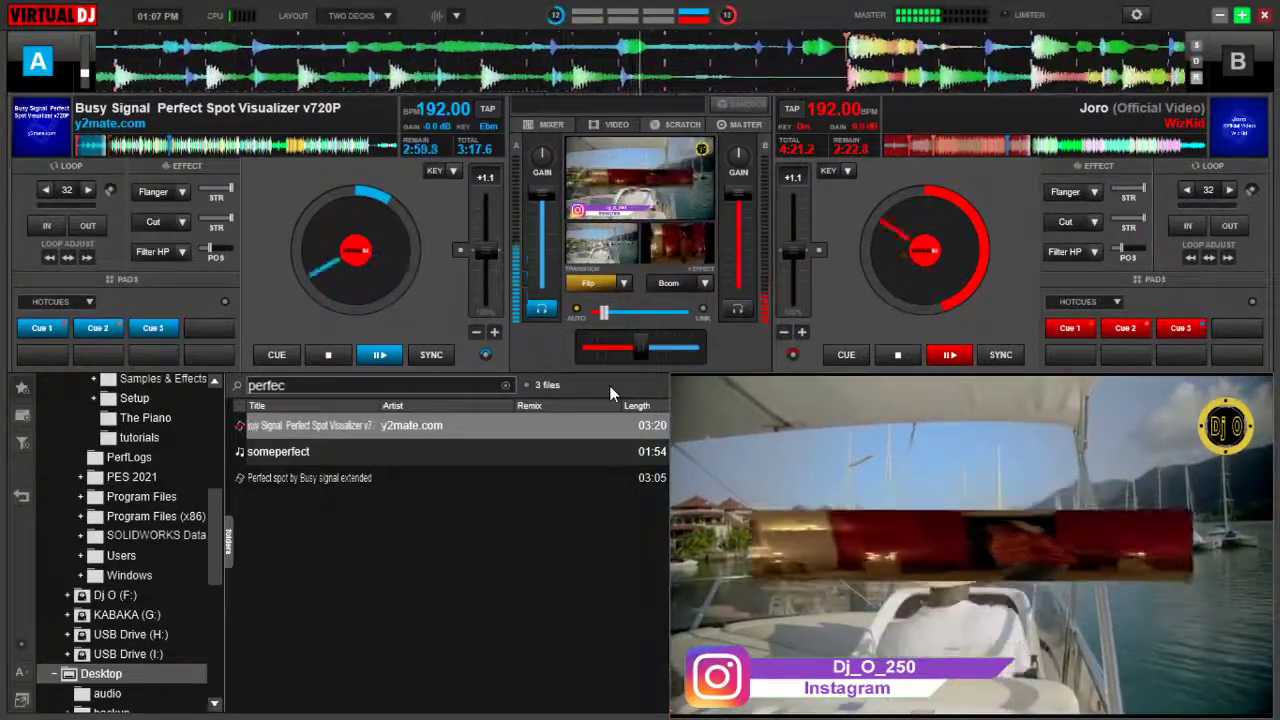
{"action": "key", "text": "x"}
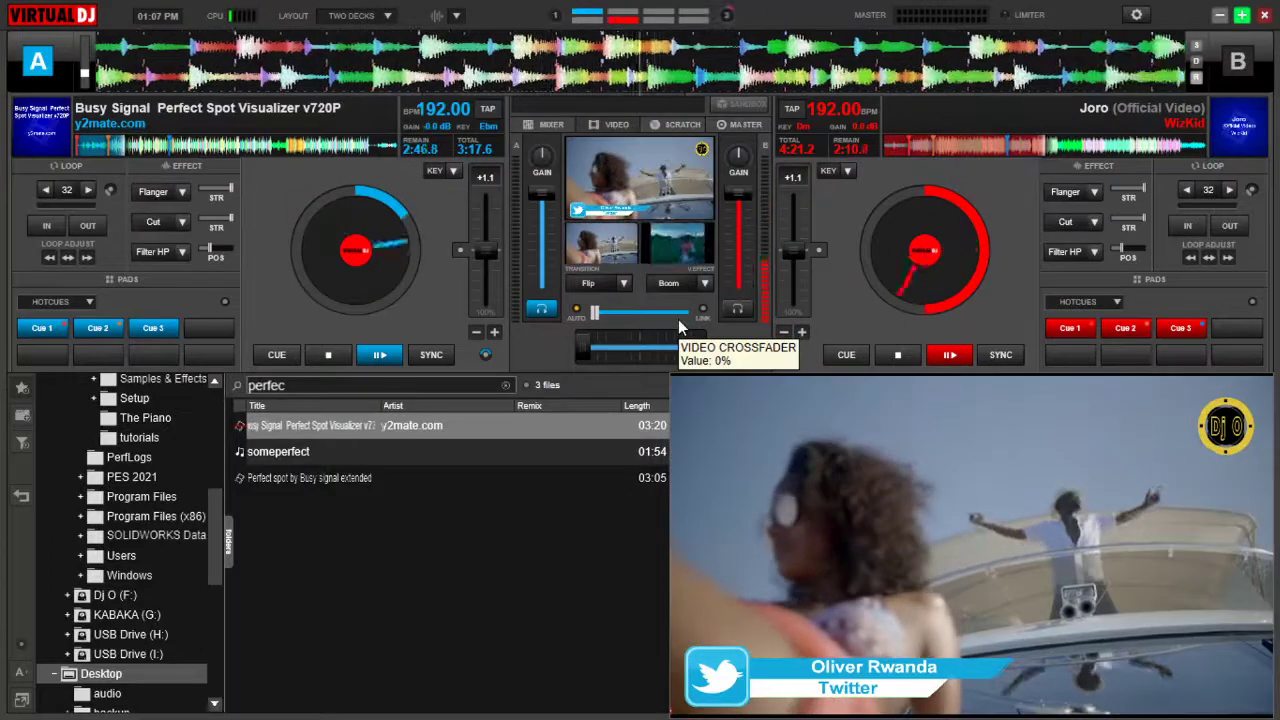
Cue decks A and B back to their start points and open the keyboard mapping settings
{"action": "key", "text": "c"}
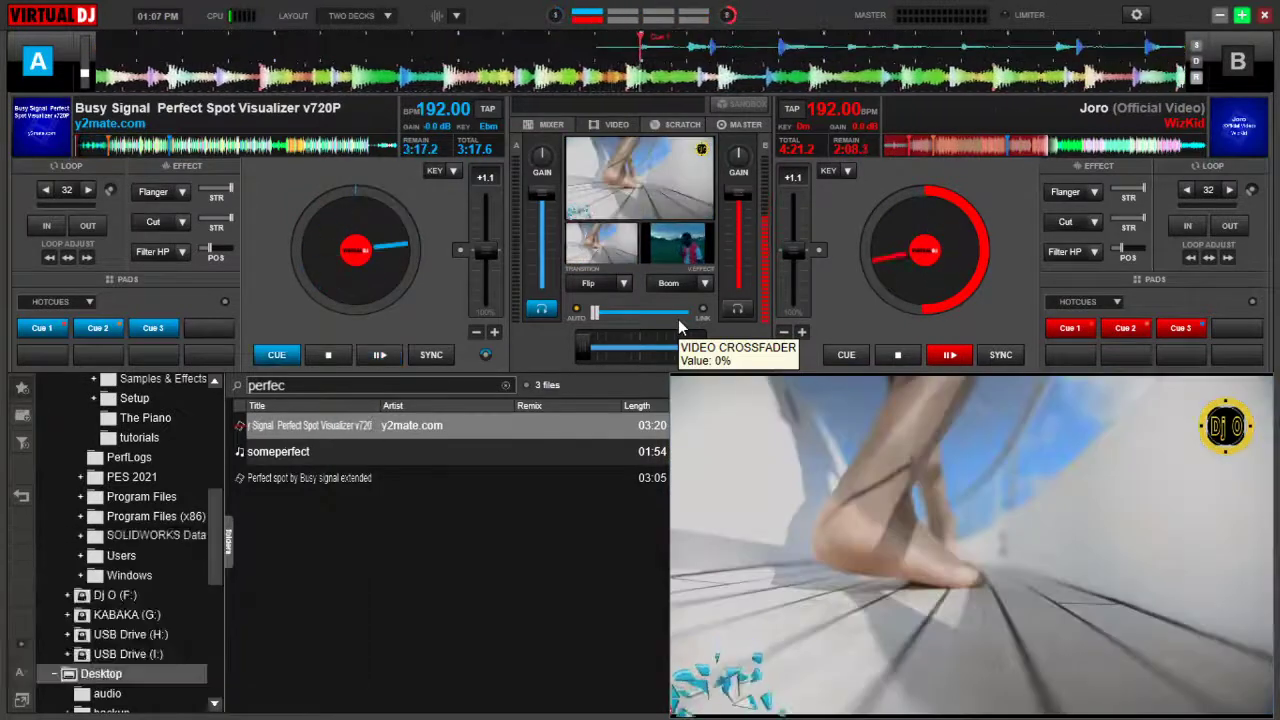
{"action": "key", "text": "Tab"}
{"action": "key", "text": "c"}
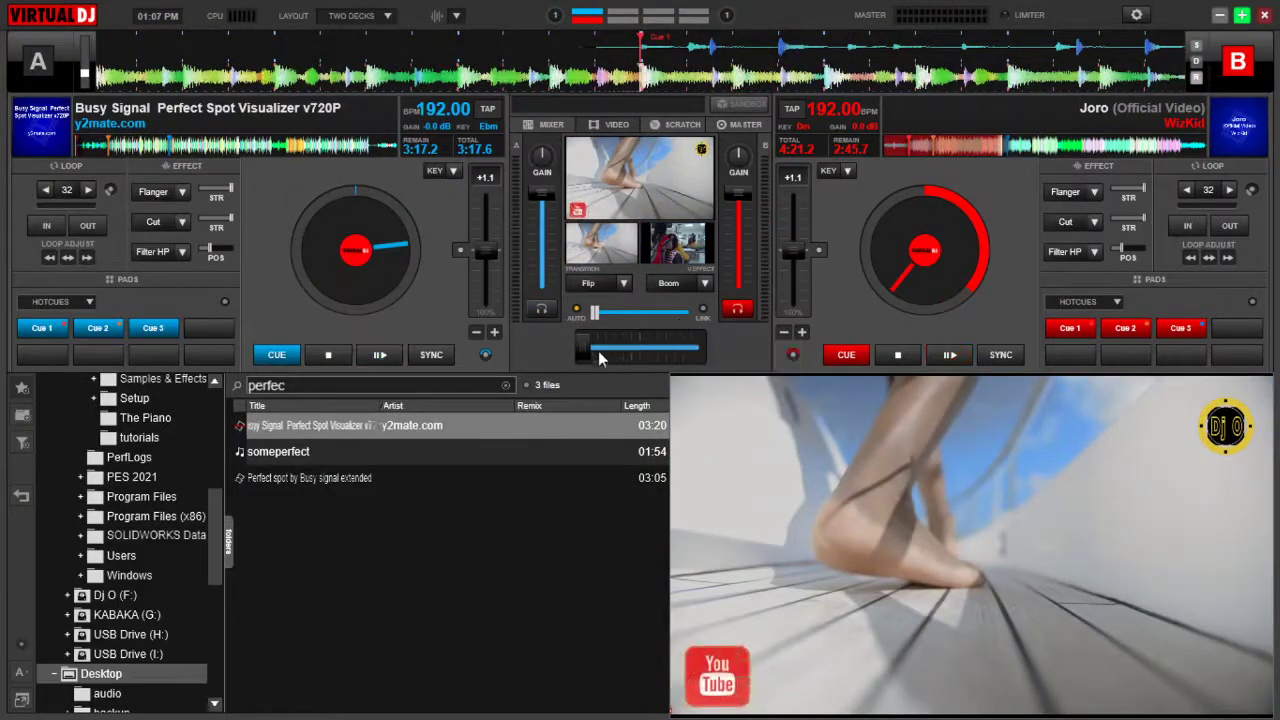
{"action": "left_click", "coordinate": [729, 346]}
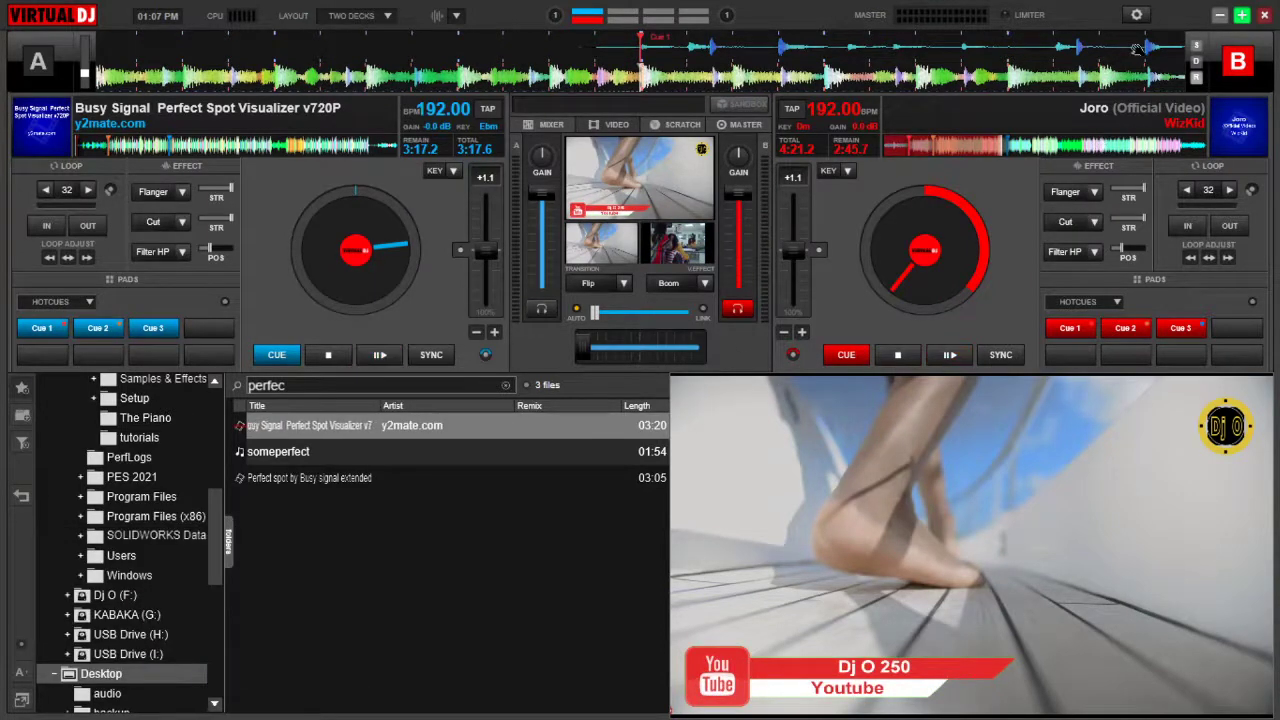
{"action": "left_click", "coordinate": [1136, 14]}
Look up the semicolon key's mapping to show its video_transition 9000ms action
{"action": "left_click", "coordinate": [688, 175]}
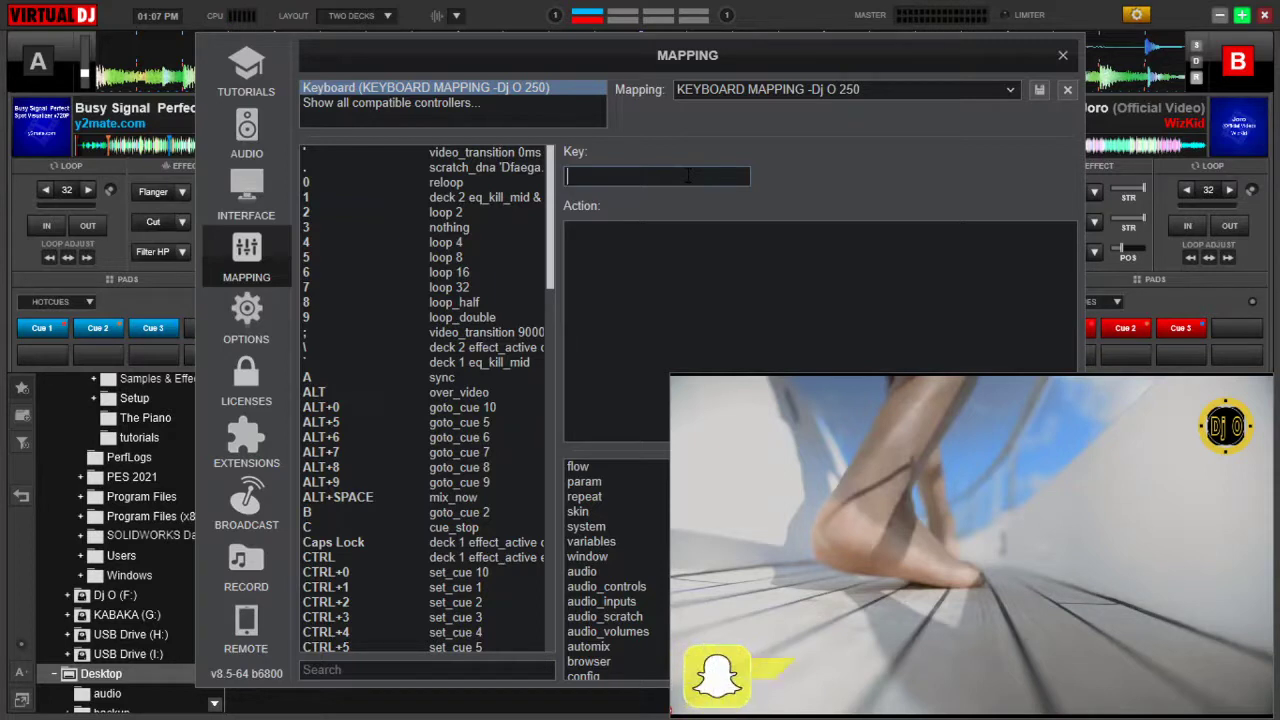
{"action": "key", "text": "Home"}
{"action": "left_click", "coordinate": [617, 232]}
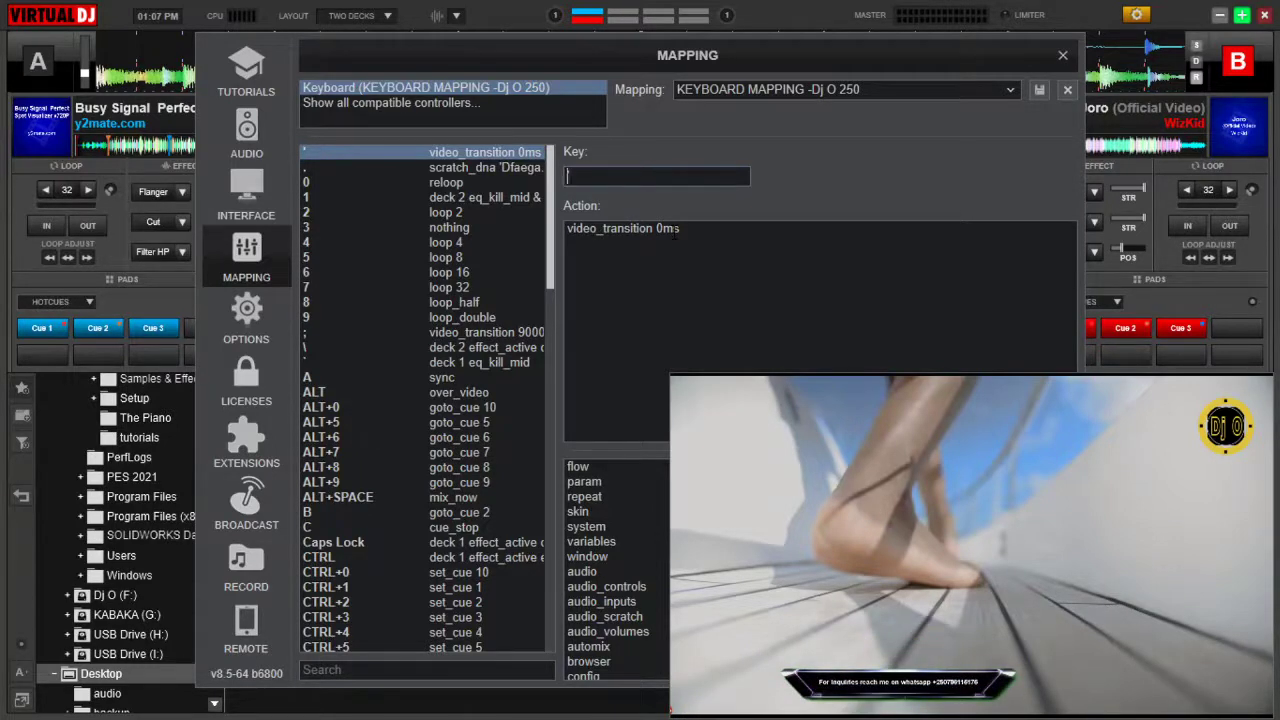
{"action": "left_click", "coordinate": [645, 172]}
{"action": "key", "text": "semicolon"}
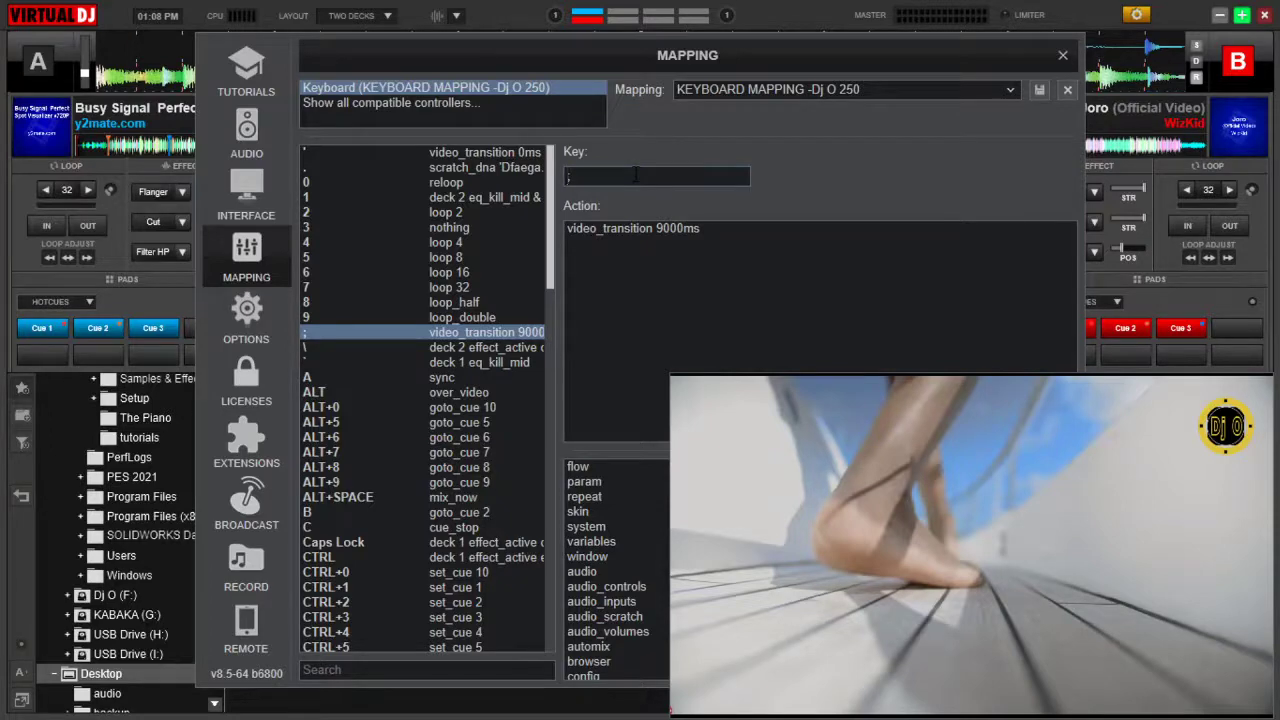
Close the mapping settings and confirm Flip as the Video tab's transition type
{"action": "left_click", "coordinate": [1062, 55]}
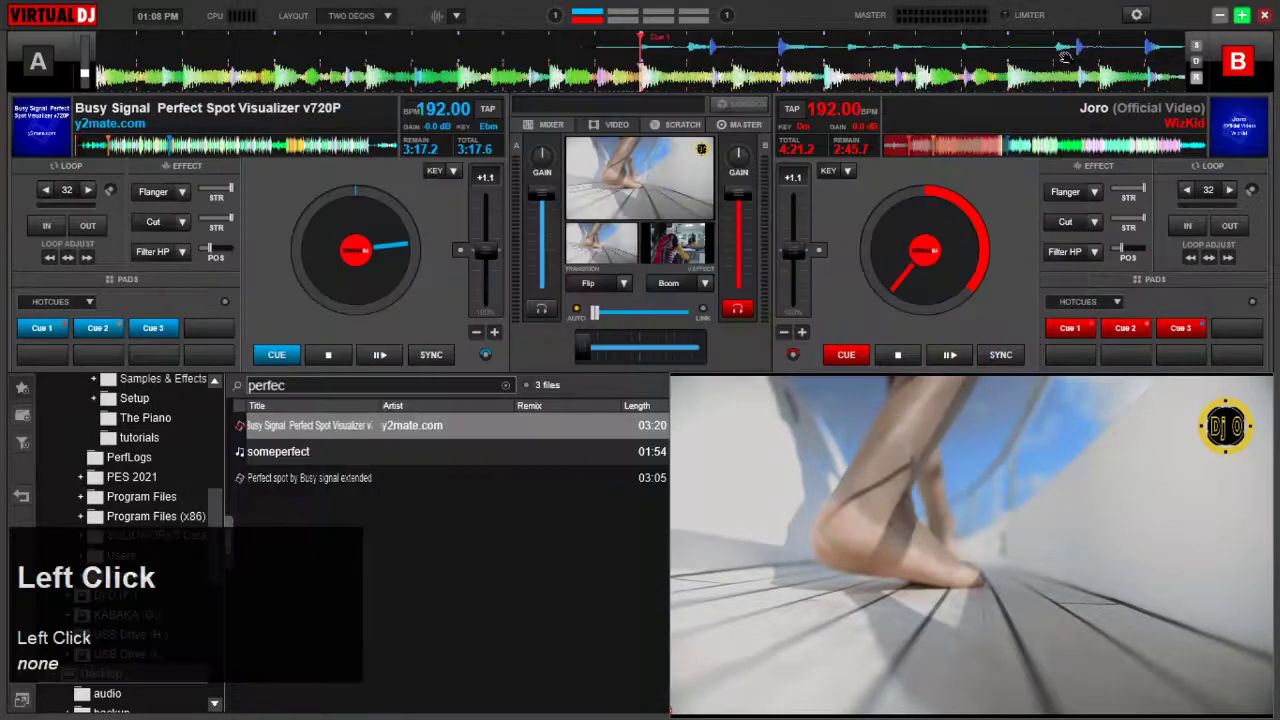
{"action": "left_click", "coordinate": [616, 125]}
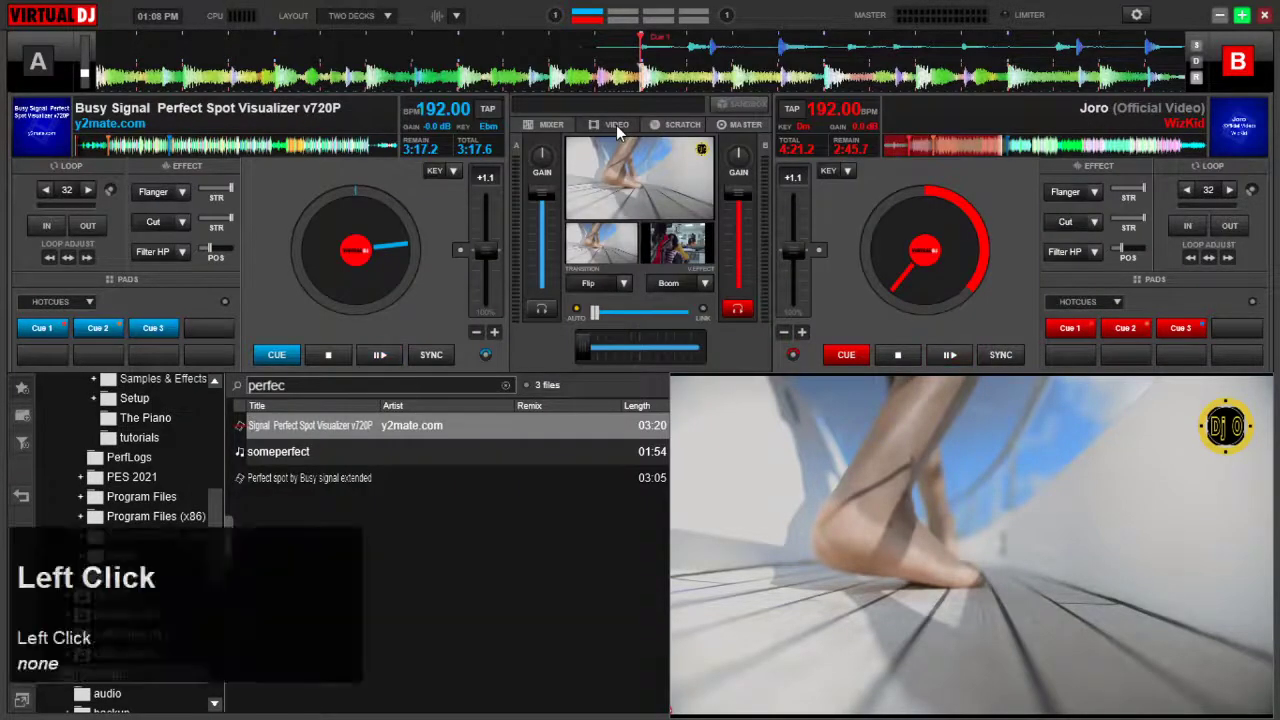
{"action": "left_click", "coordinate": [631, 282]}
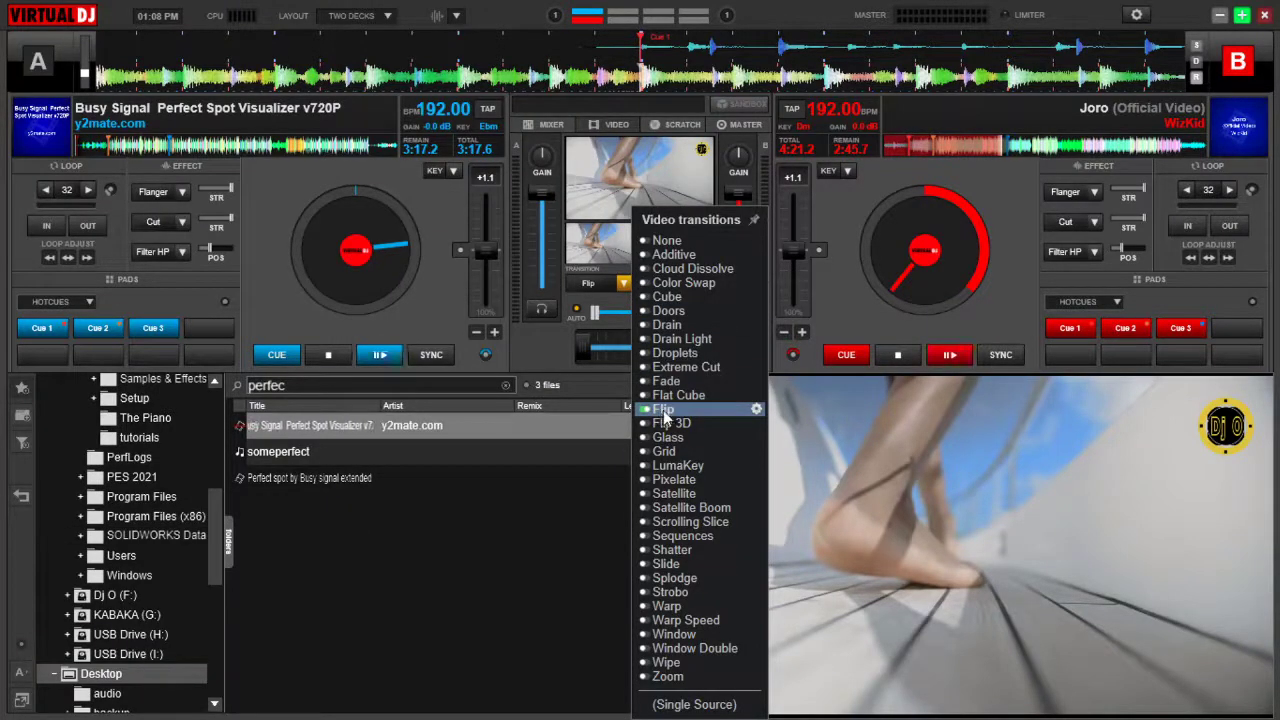
{"action": "left_click", "coordinate": [778, 365]}
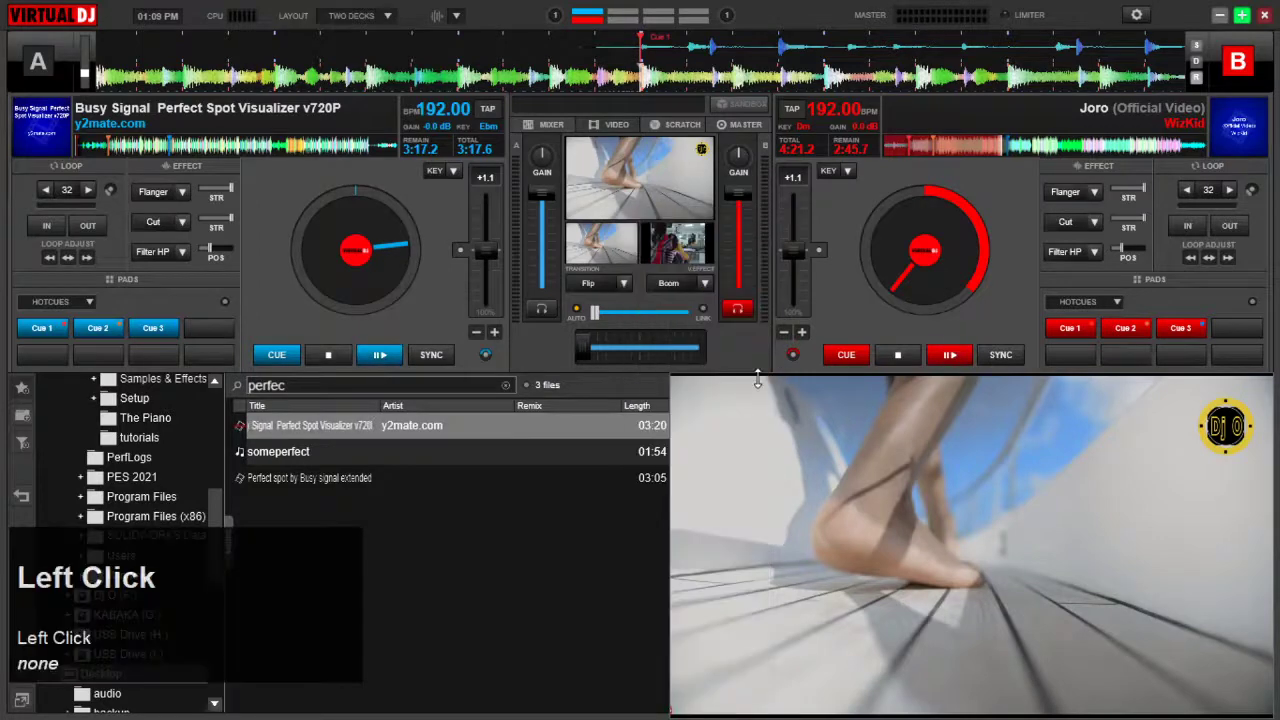
{"action": "left_click", "coordinate": [614, 282]}
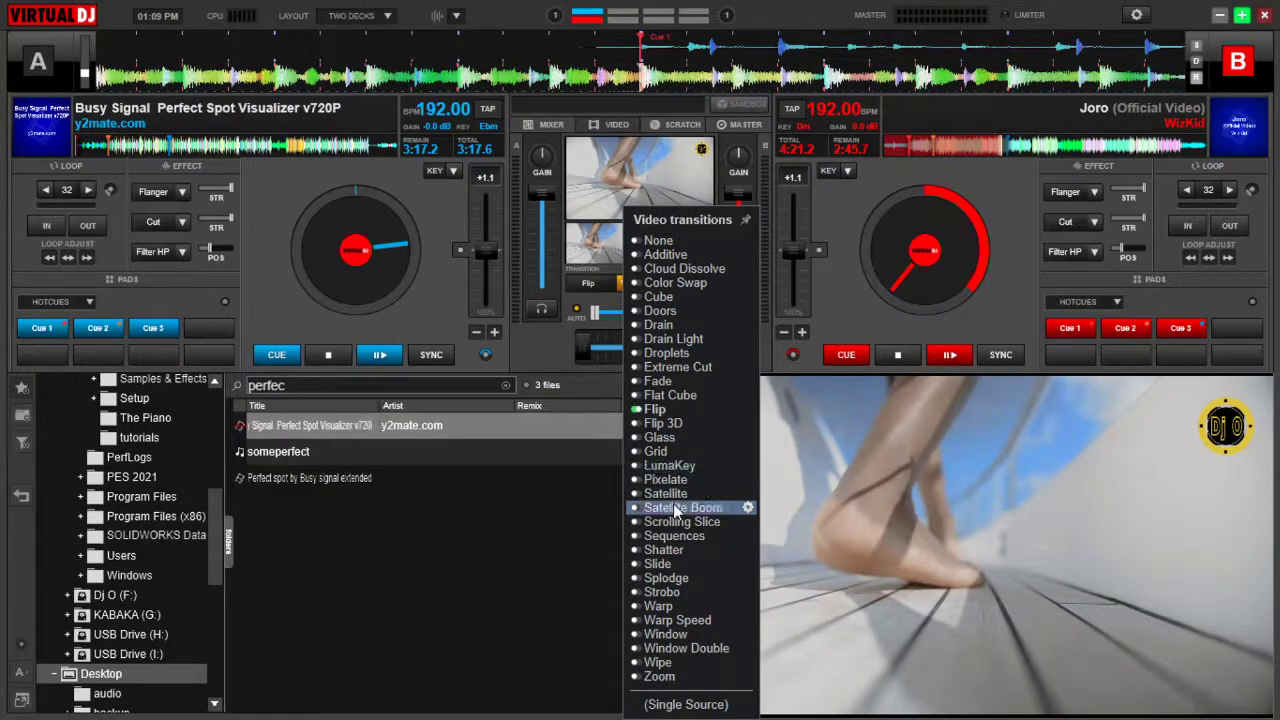
{"action": "left_click", "coordinate": [763, 345]}
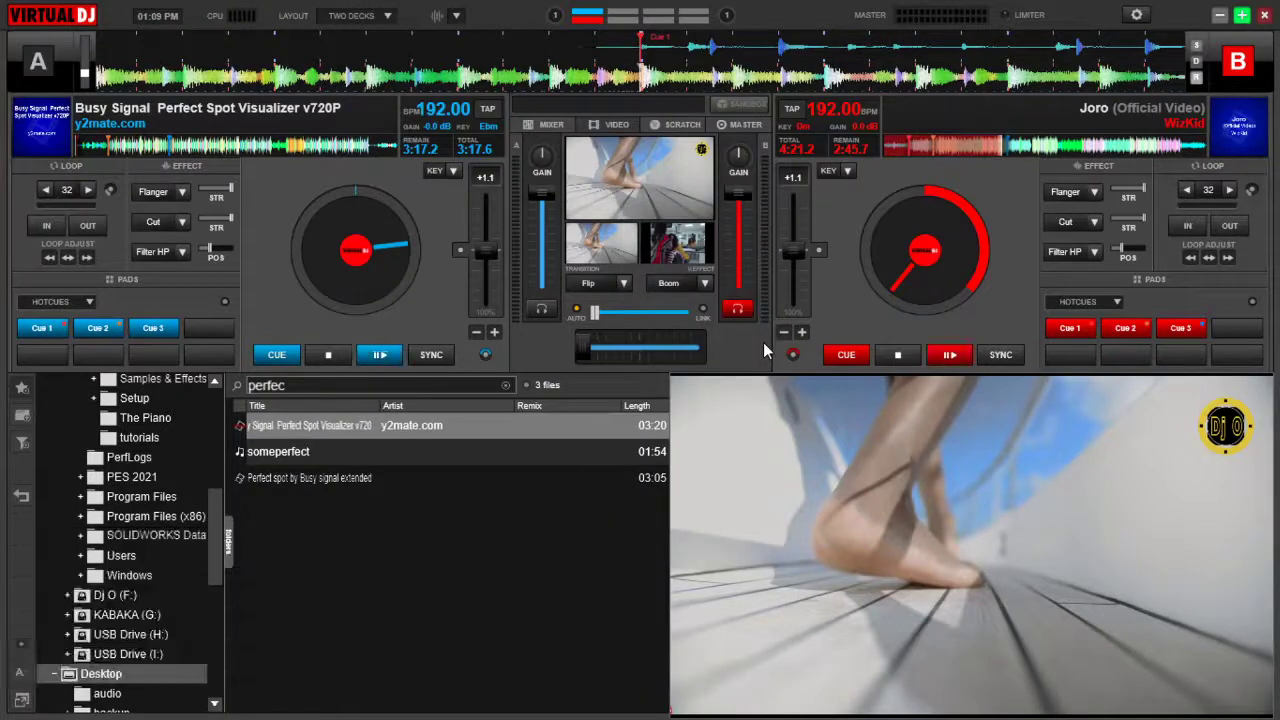
{"action": "left_click", "coordinate": [763, 345]}
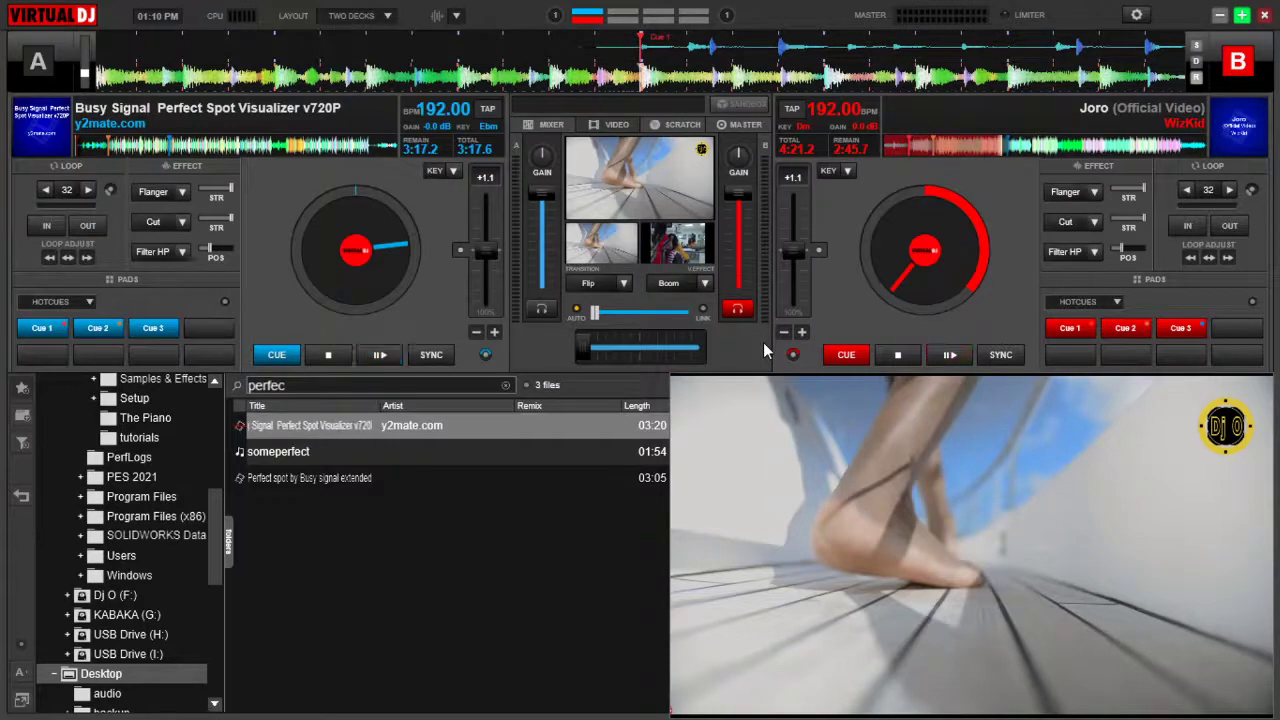
Centre the crossfader and show the Mixer EQ and volume controls
{"action": "left_click", "coordinate": [742, 350]}
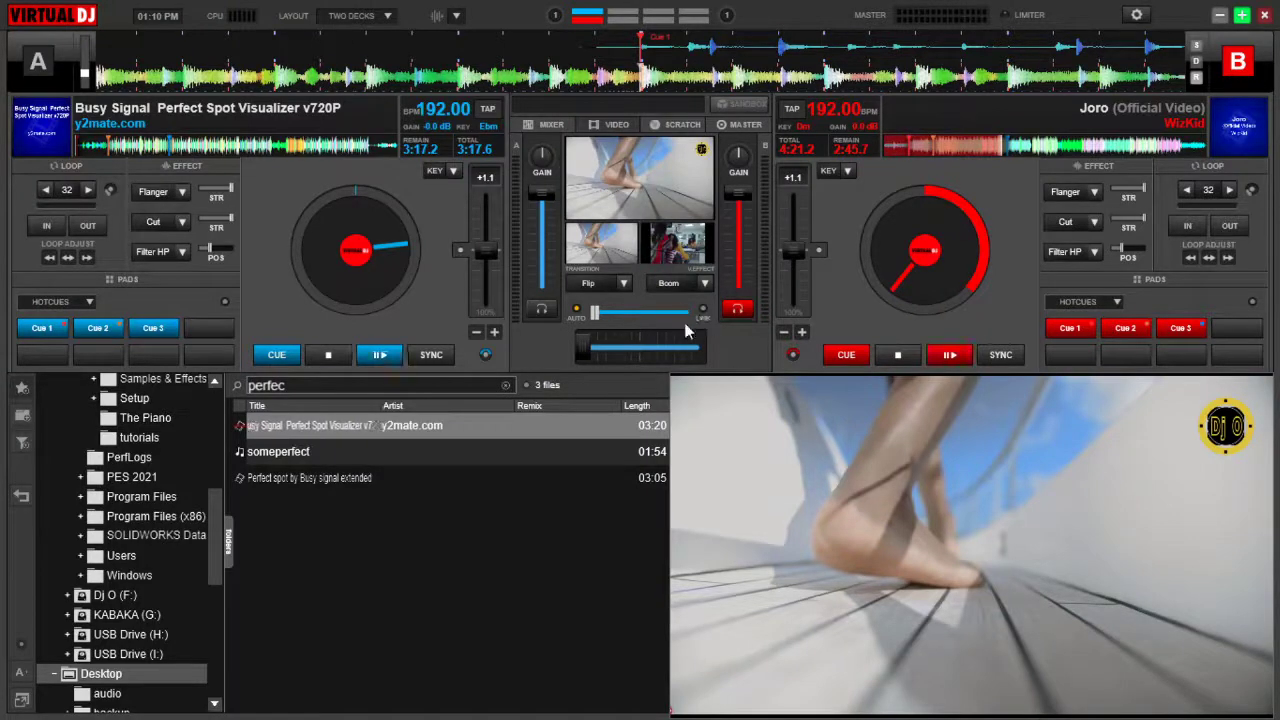
{"action": "left_click", "coordinate": [641, 350]}
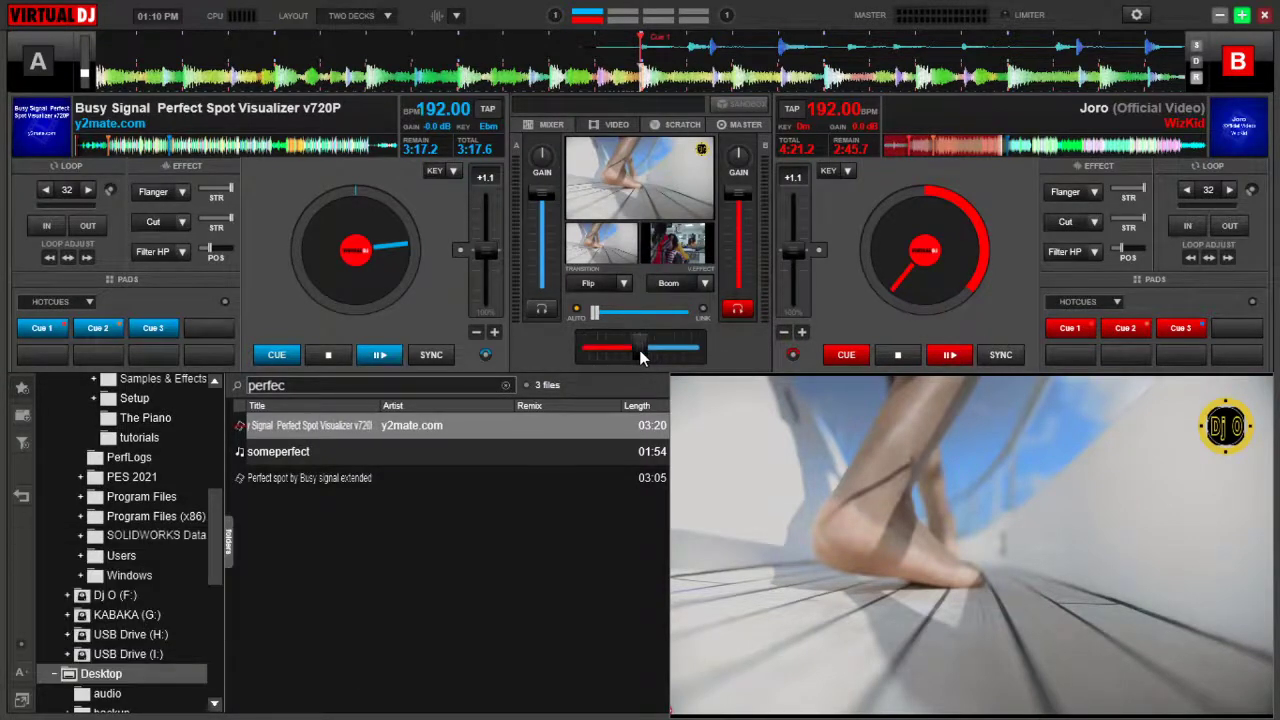
{"action": "left_click", "coordinate": [545, 124]}
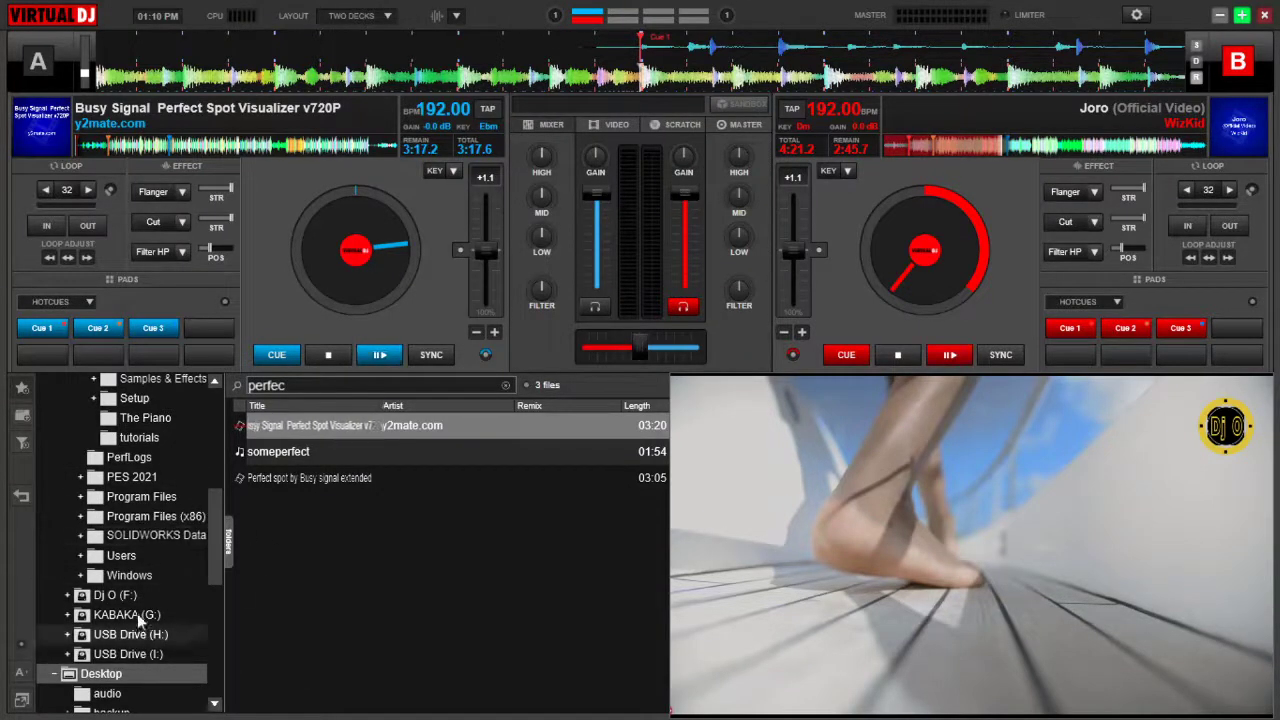
{"action": "left_click", "coordinate": [537, 353]}
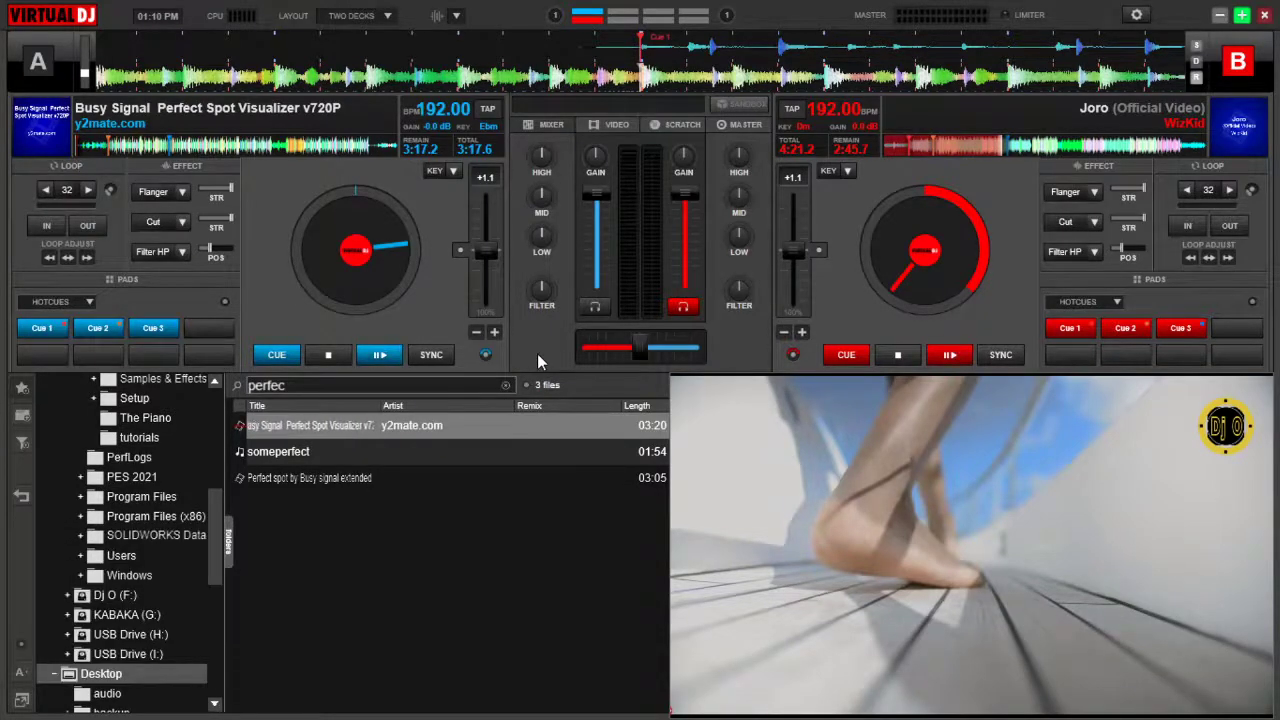
Toggle deck B between play and cue with Enter and C to trigger video transitions
{"action": "key", "text": "Return"}
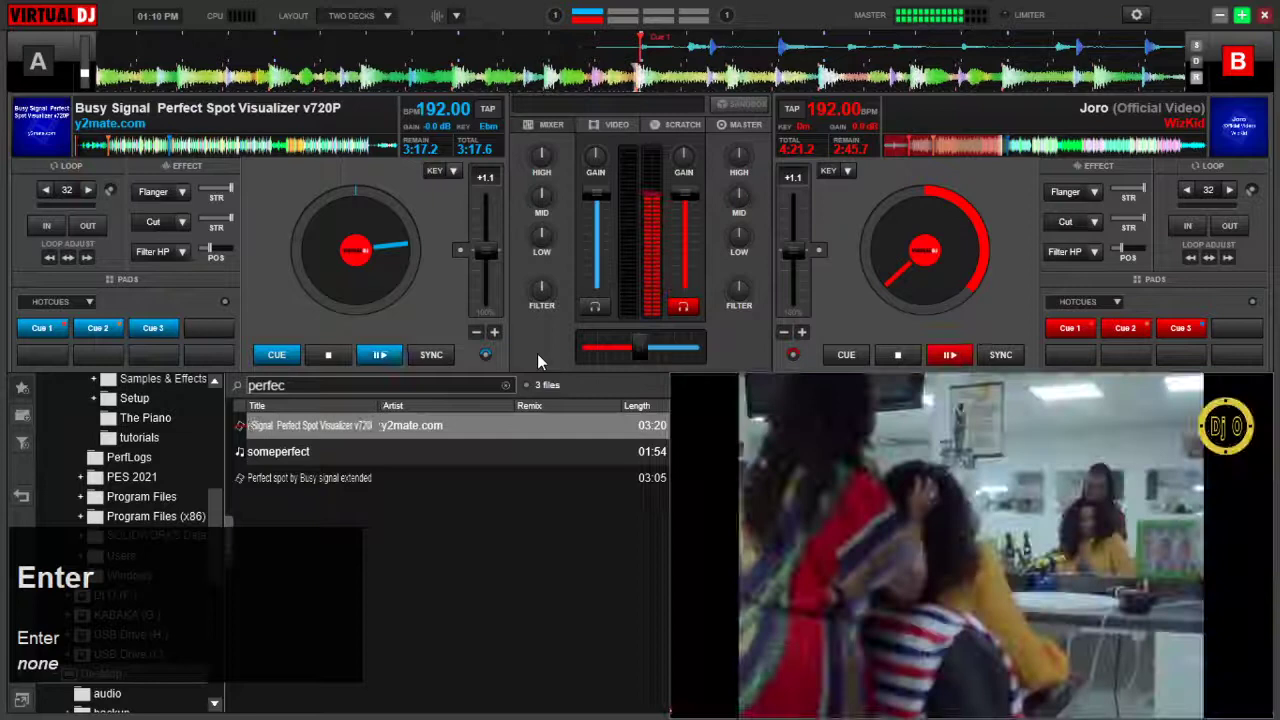
{"action": "key", "text": "c"}
{"action": "key", "text": "Return"}
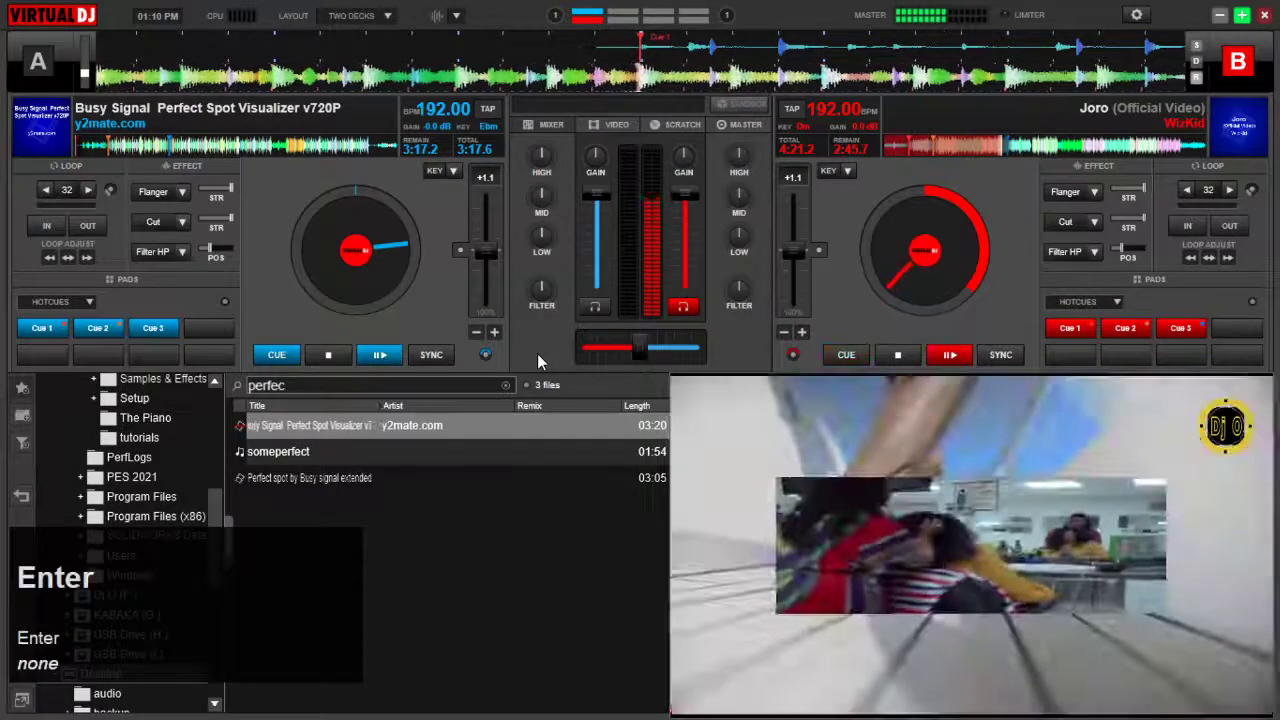
{"action": "key", "text": "c"}
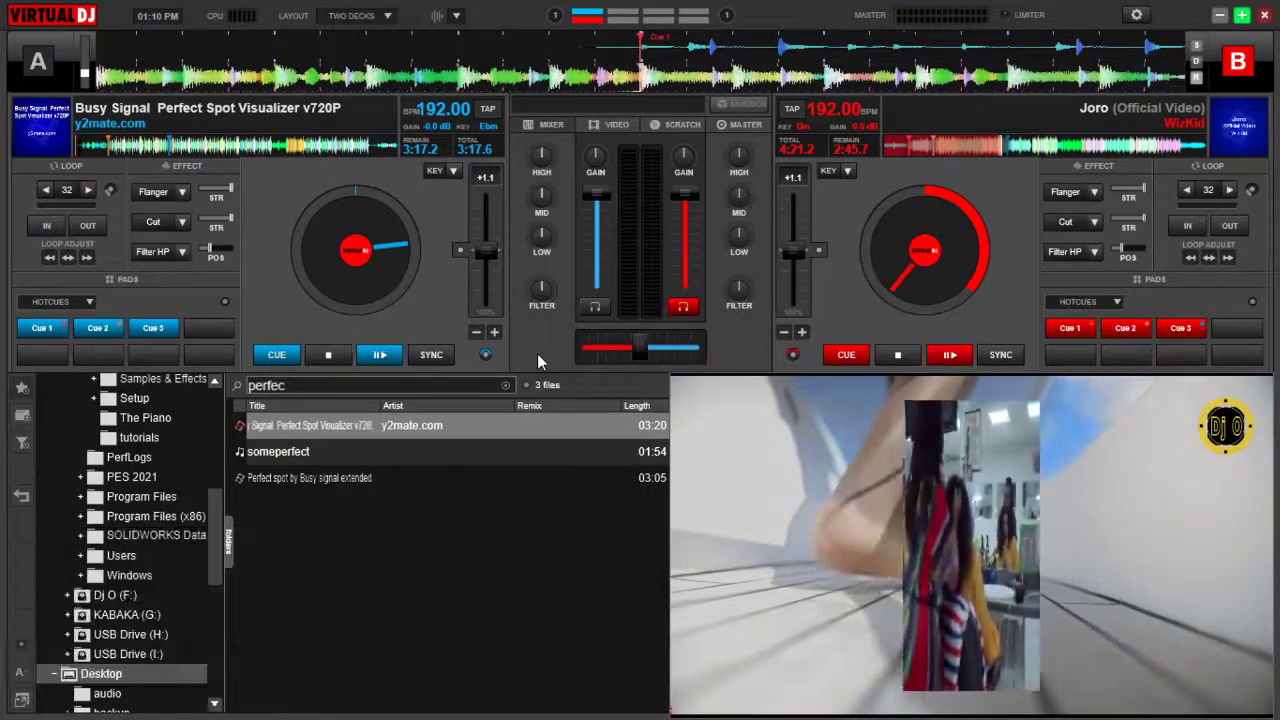
{"action": "key", "text": "Return"}
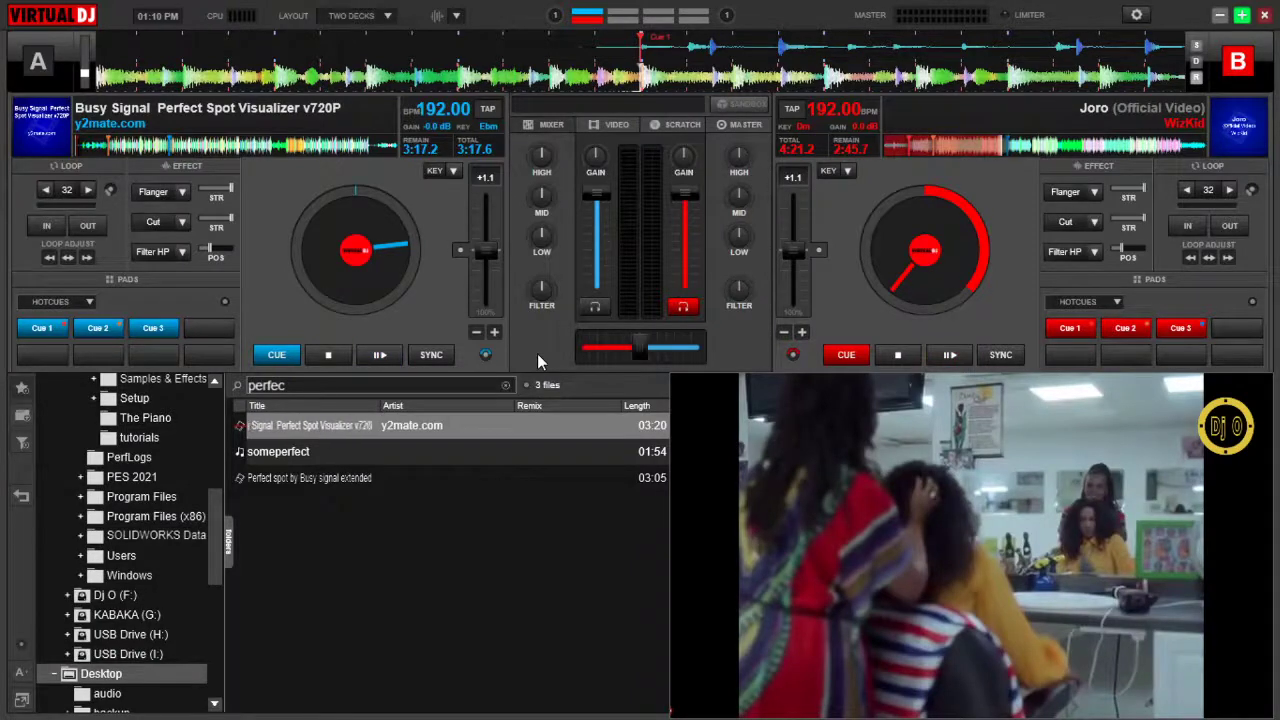
{"action": "key", "text": "Return"}
{"action": "key", "text": "c"}
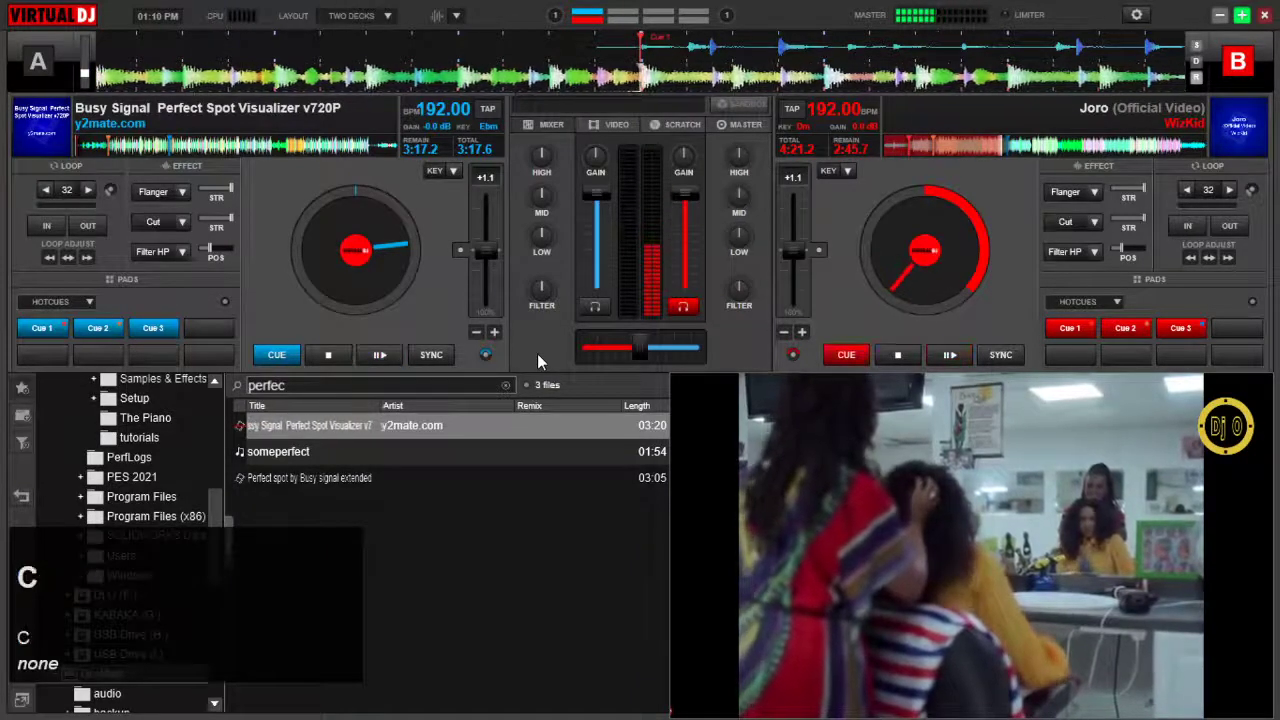
{"action": "key", "text": "c"}
{"action": "key", "text": "Return"}
Restart deck B a few more times, leave it playing, and enable its headphone pre-listen
{"action": "key", "text": "c"}
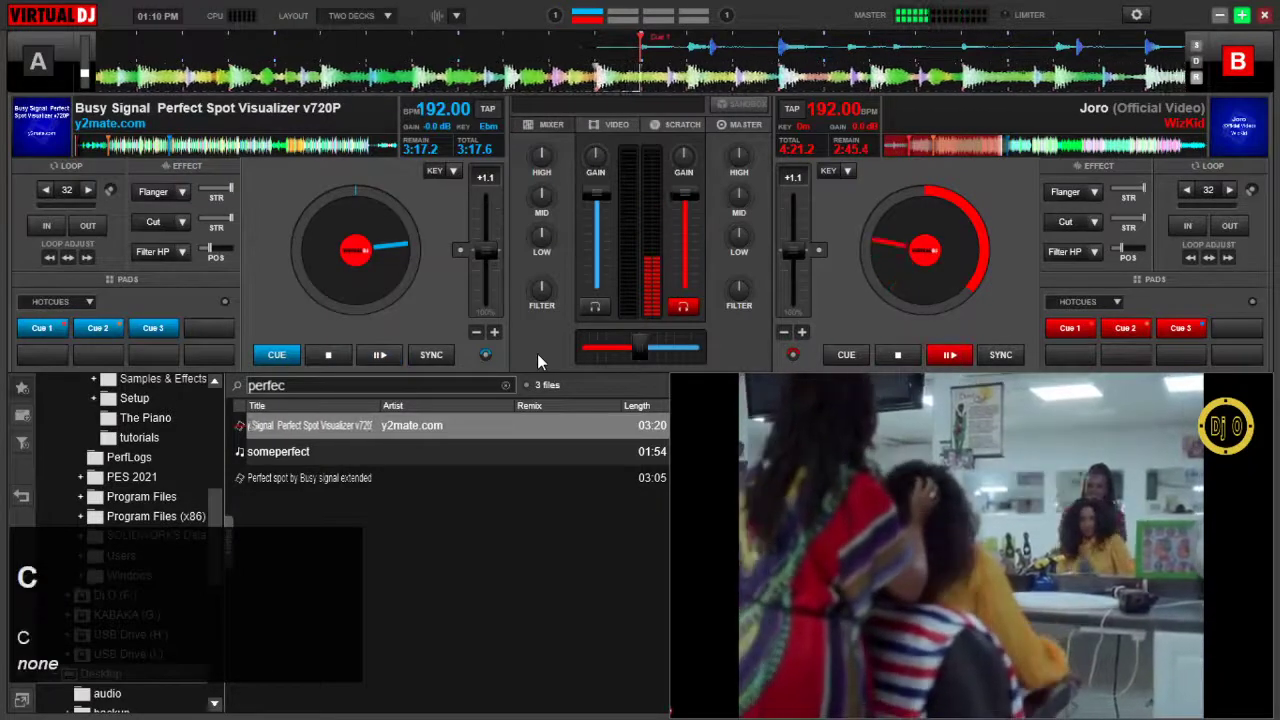
{"action": "key", "text": "Return"}
{"action": "key", "text": "c"}
{"action": "key", "text": "Return"}
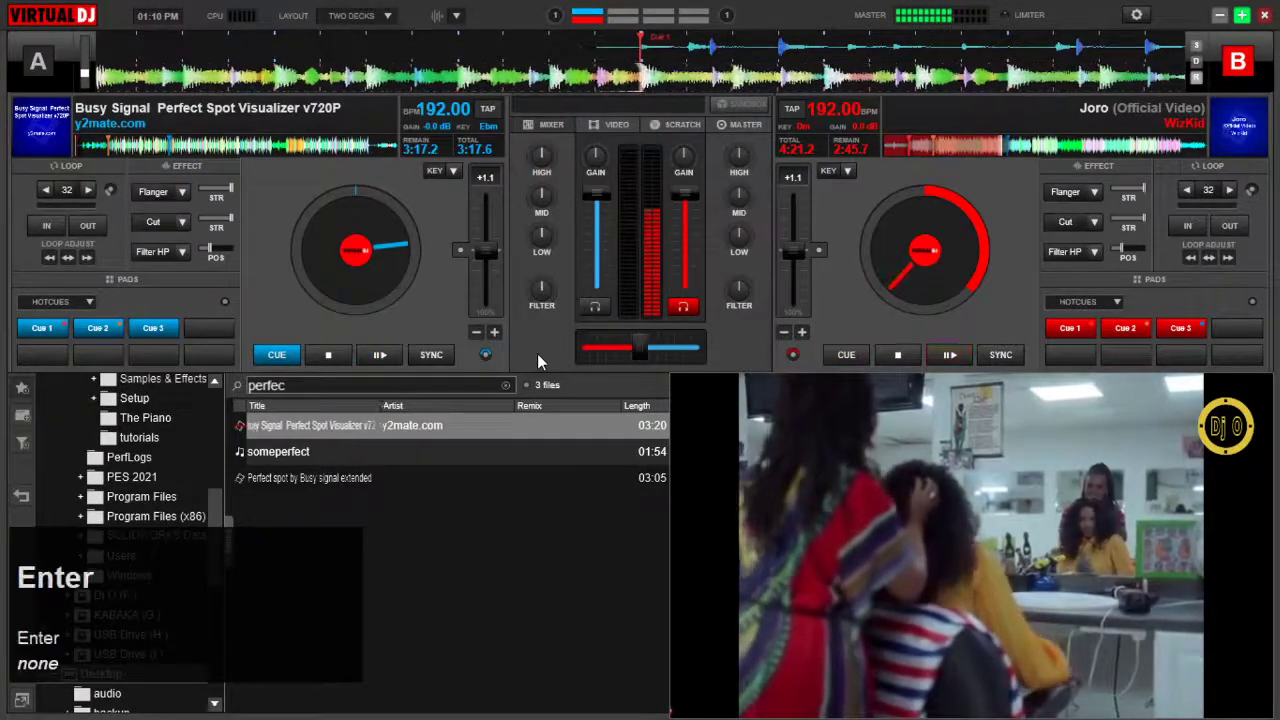
{"action": "key", "text": "c"}
{"action": "key", "text": "space"}
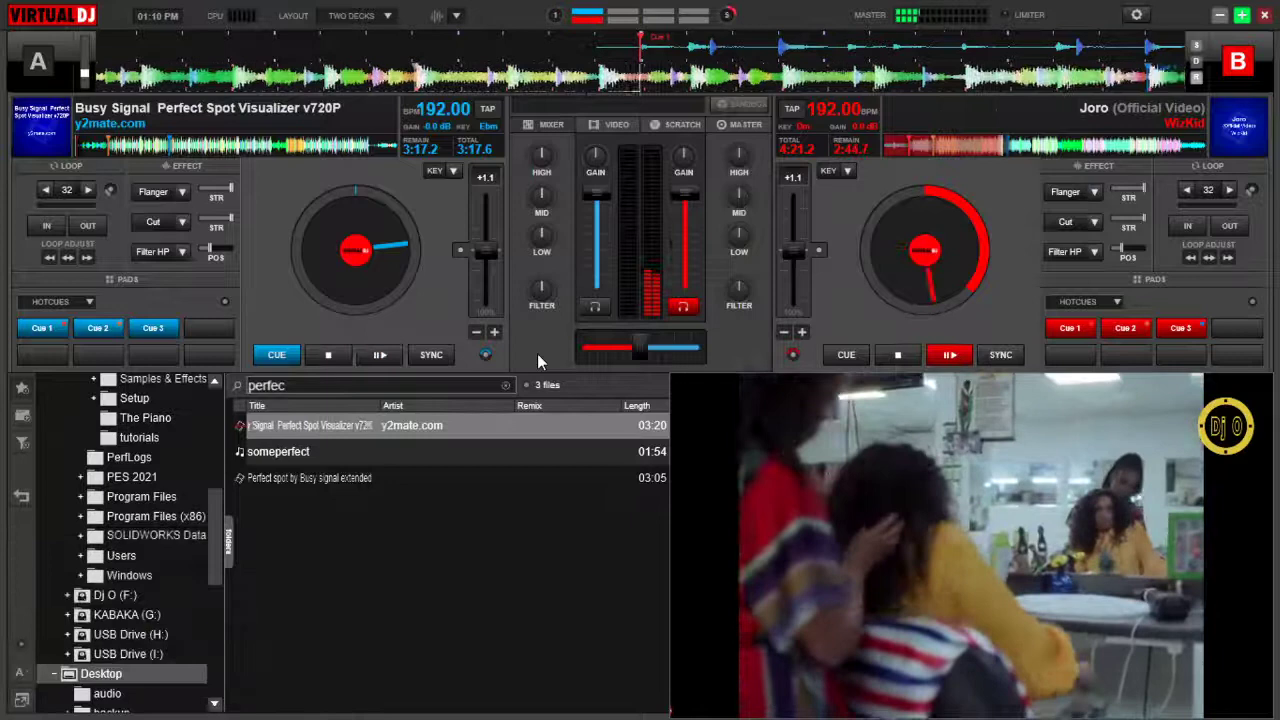
{"action": "key", "text": "Down"}
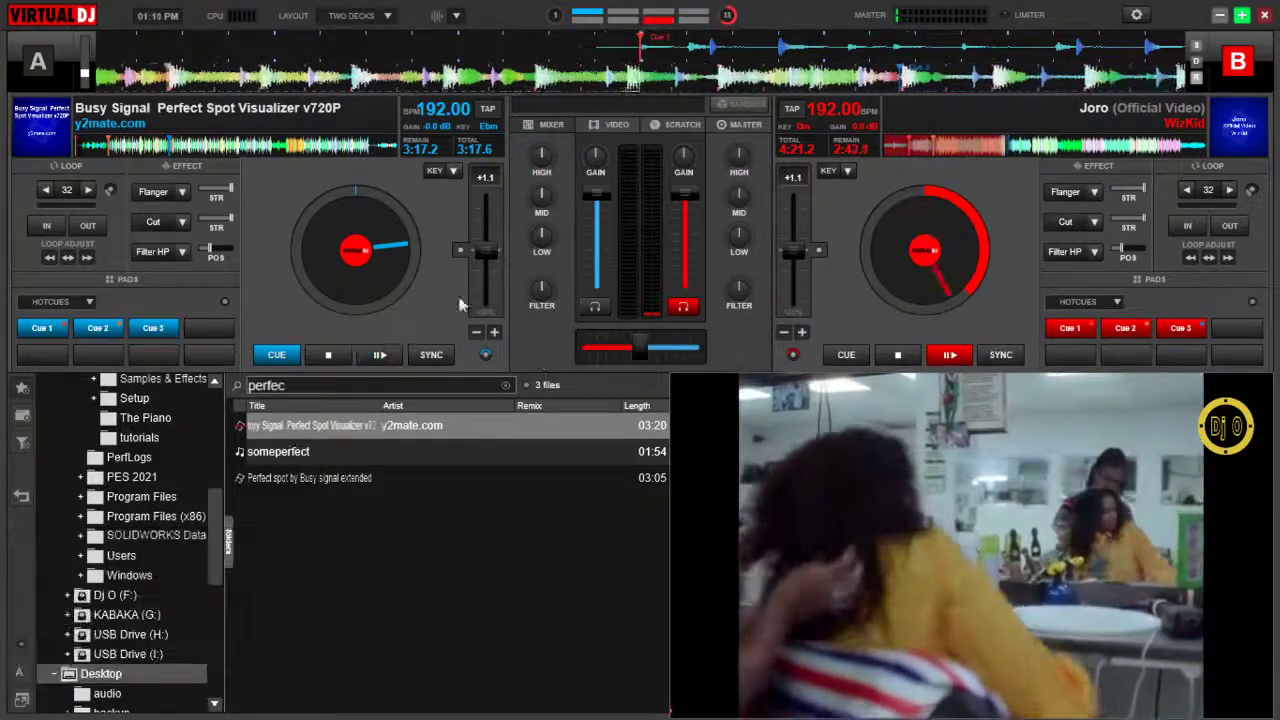
{"action": "left_click", "coordinate": [683, 305]}
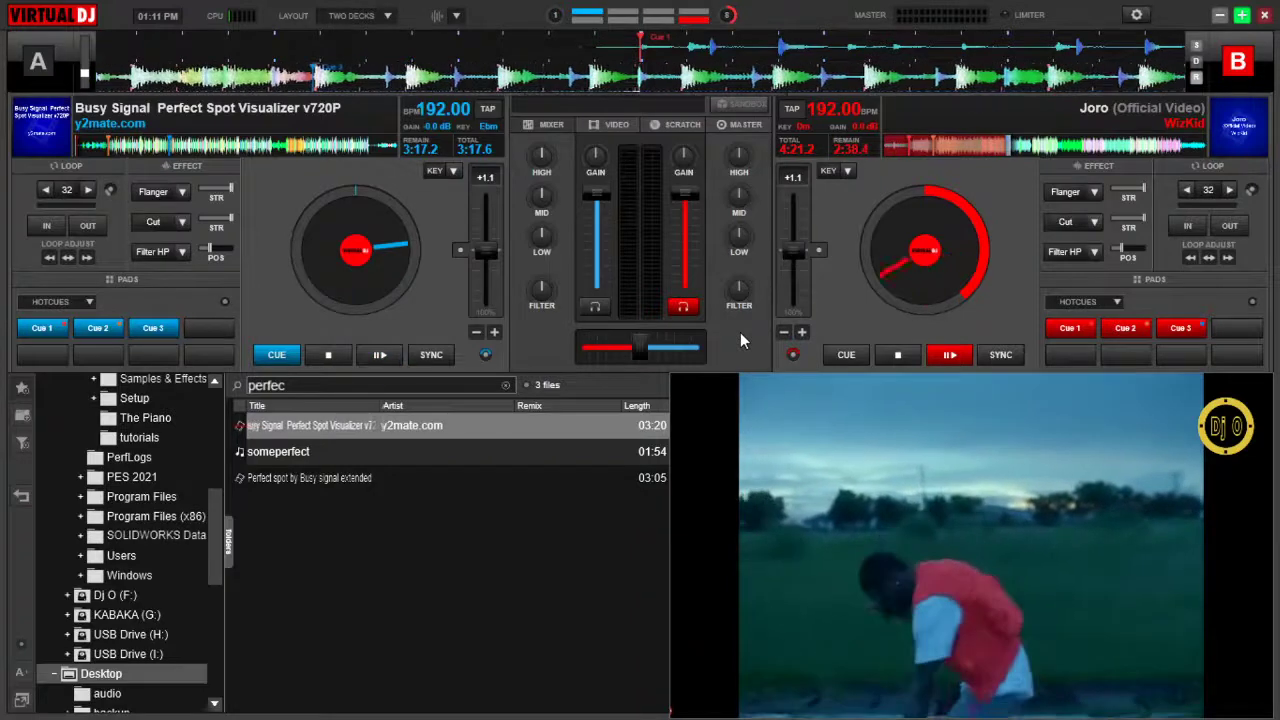
Cue deck B back to its start, holding the Joro video on its opening indoor scene
{"action": "key", "text": "c"}
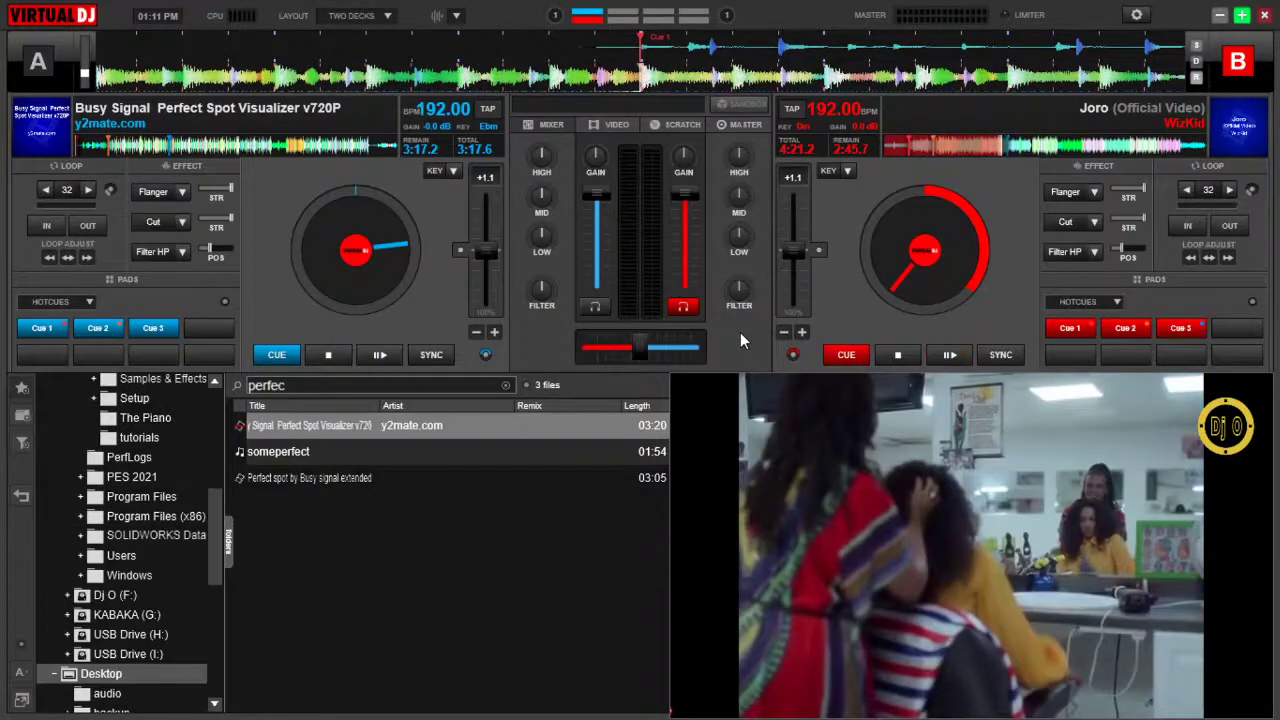